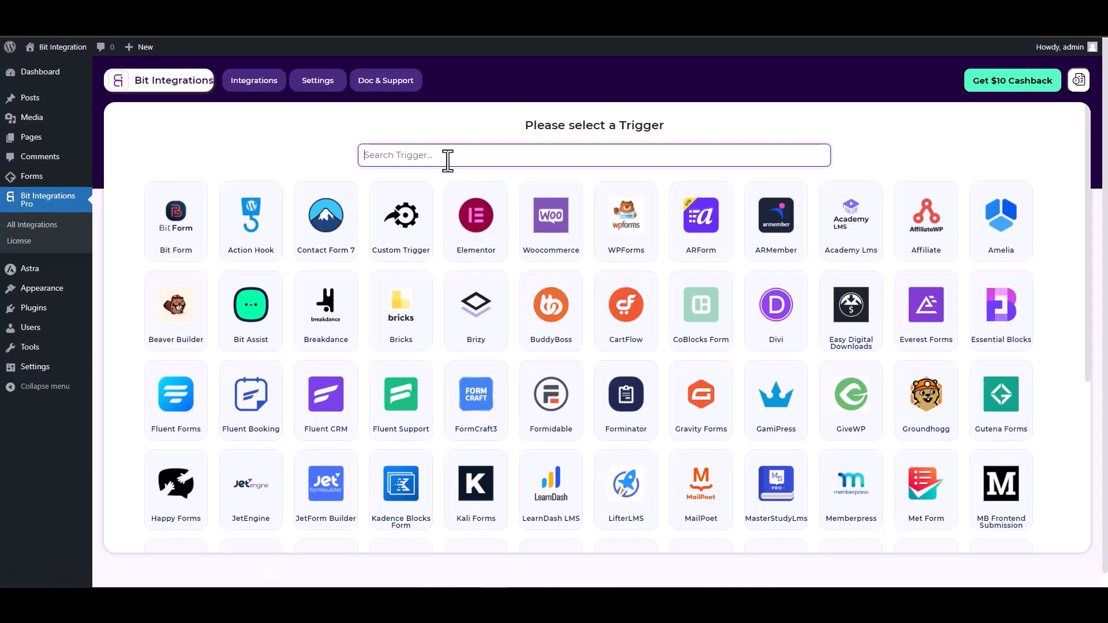
Set Gutena Forms as the trigger and start fetching its fields from a form submission.
{"action": "type", "text": "gun"}
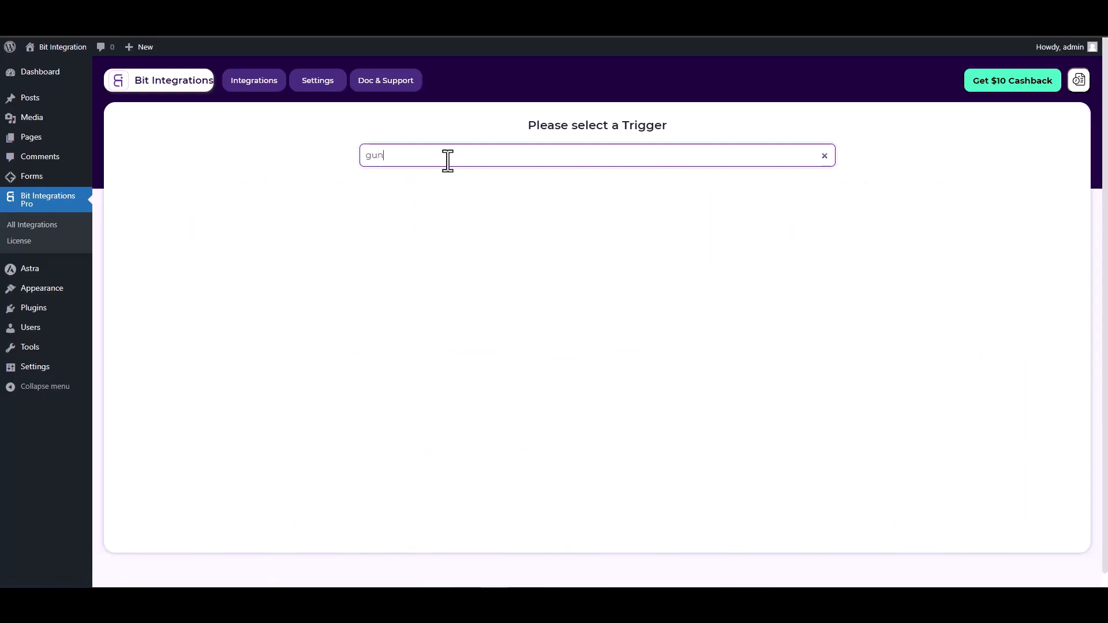
{"action": "key", "text": "BackSpace"}
{"action": "type", "text": "t"}
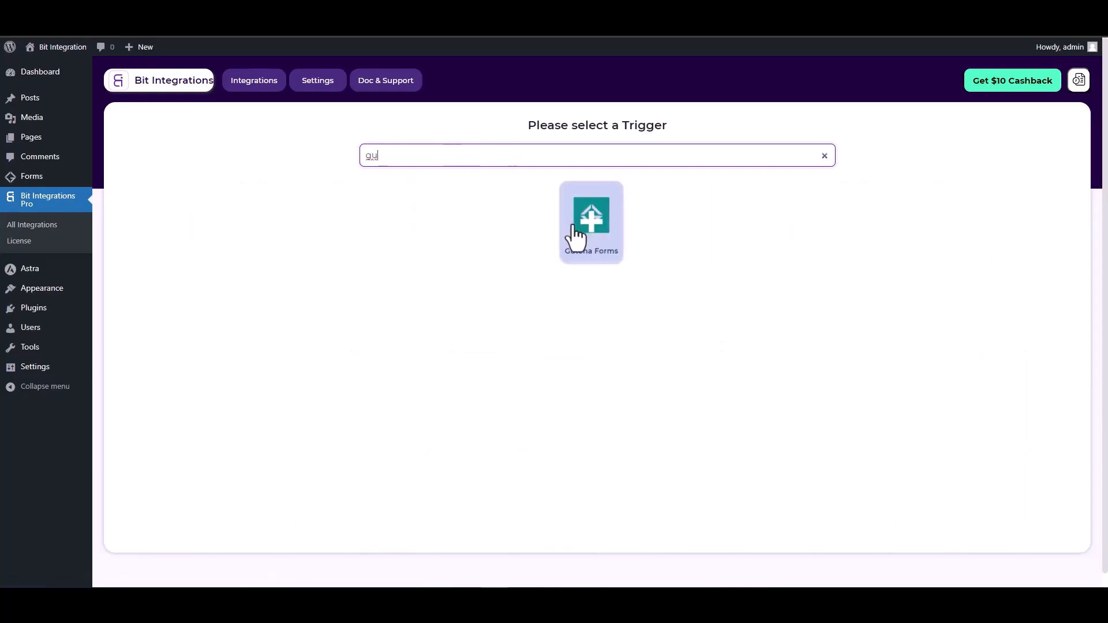
{"action": "left_click", "coordinate": [579, 236]}
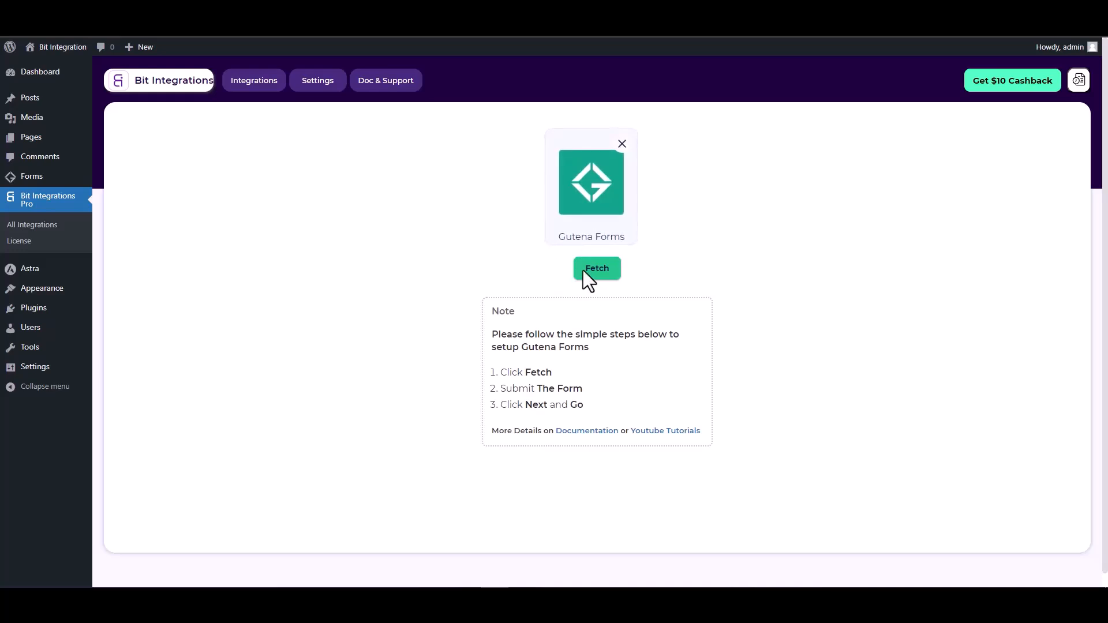
{"action": "left_click", "coordinate": [600, 271]}
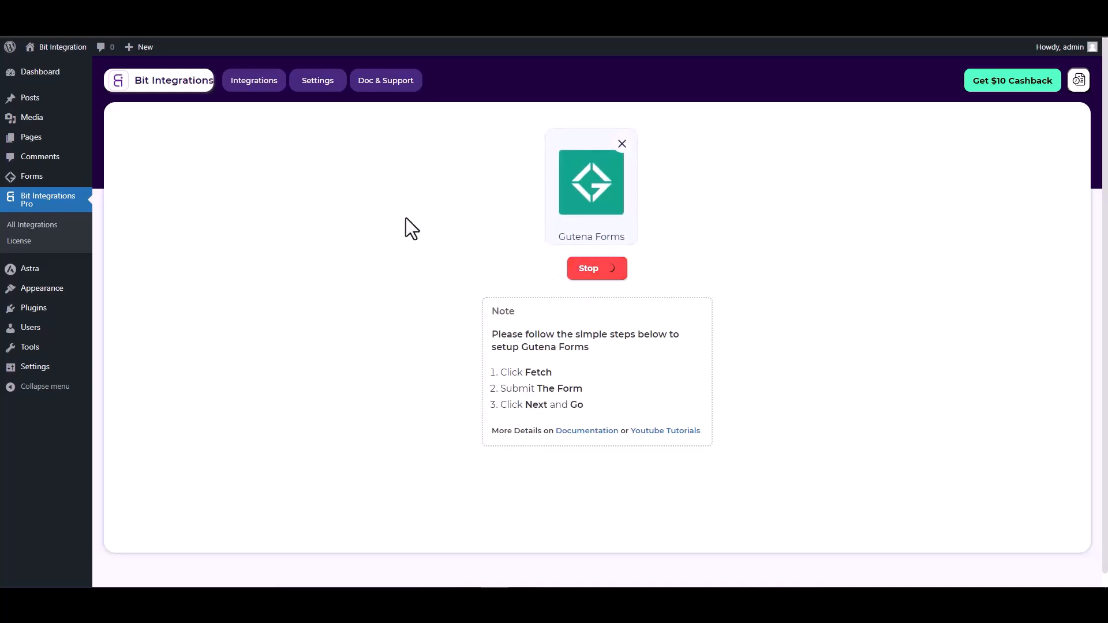
{"action": "key", "text": "ctrl+Tab"}
Submit a test entry on the live form with name 'test', a test e-mail address and a phone number.
{"action": "left_click", "coordinate": [314, 260]}
{"action": "type", "text": "test"}
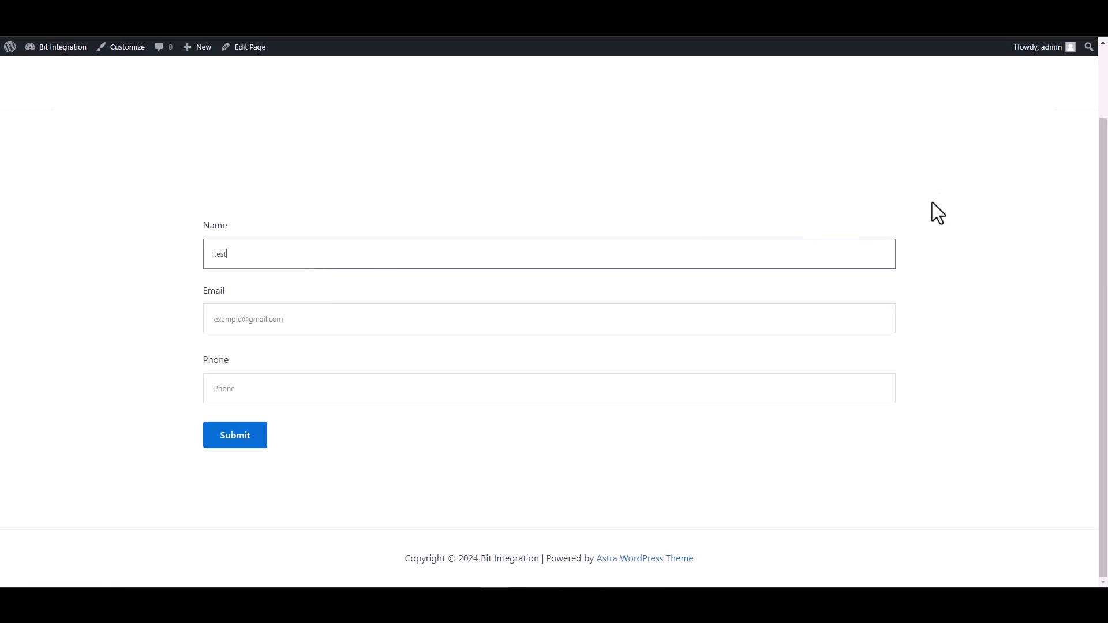
{"action": "left_click", "coordinate": [878, 321]}
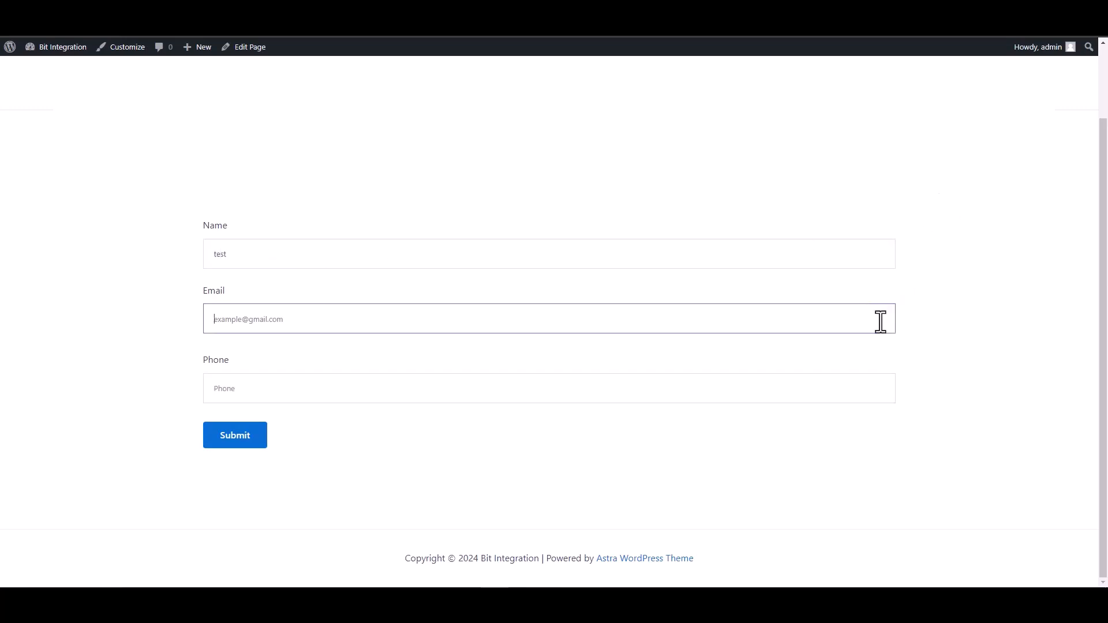
{"action": "type", "text": "test"}
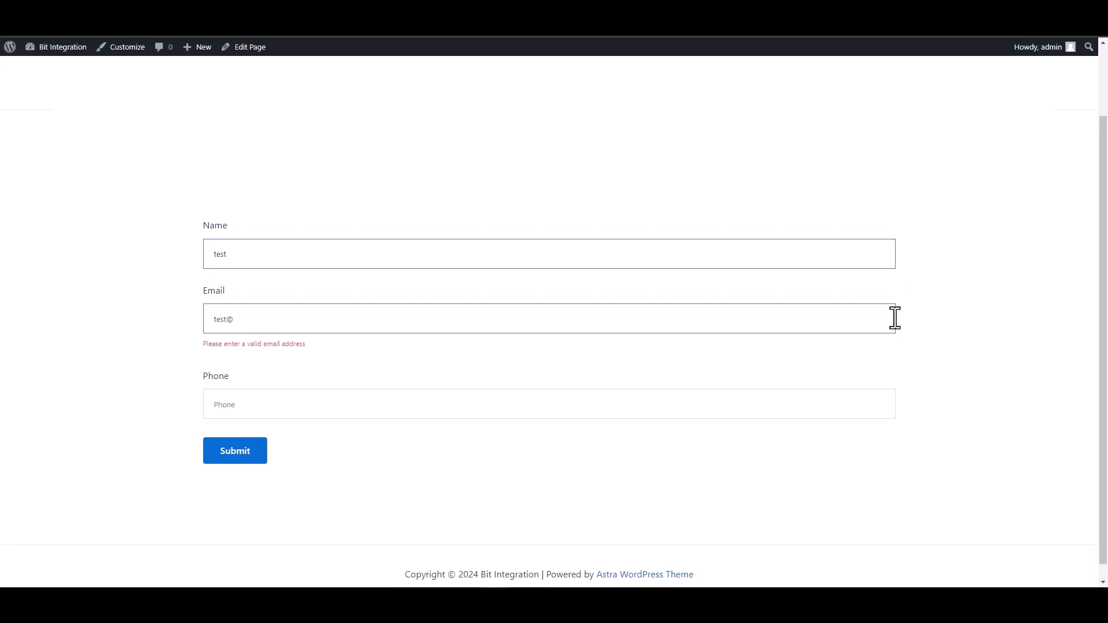
{"action": "type", "text": "@test.com"}
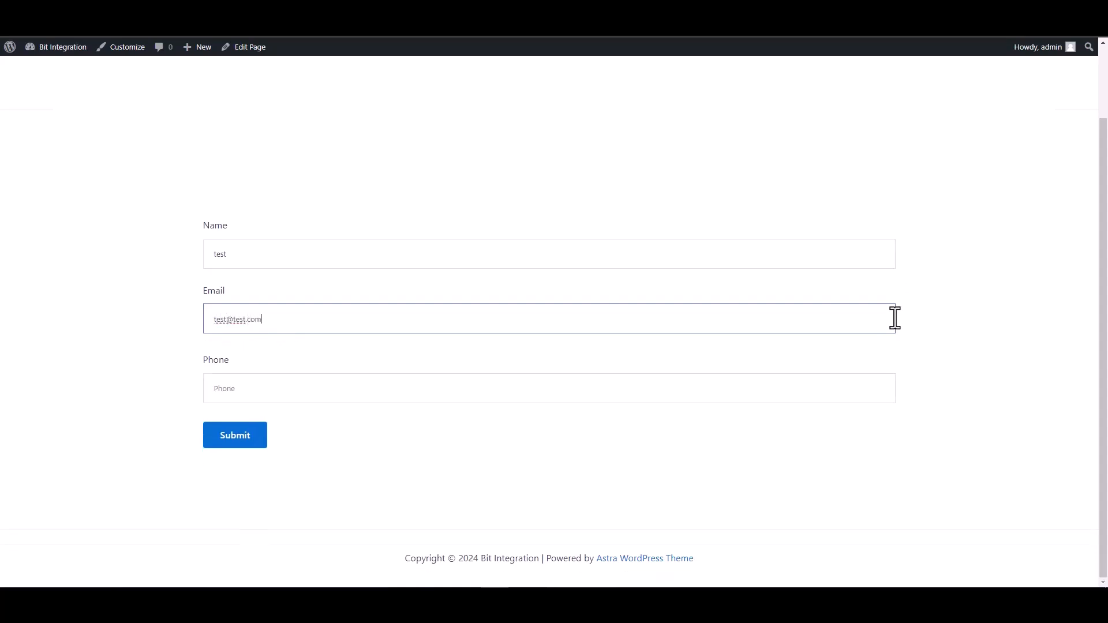
{"action": "left_click", "coordinate": [843, 390]}
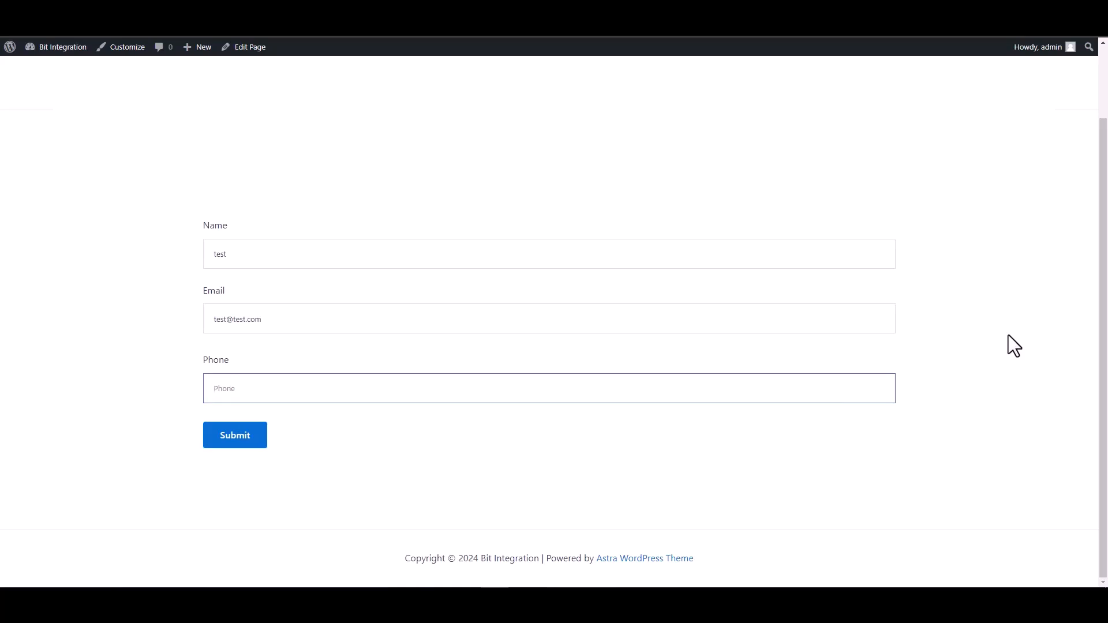
{"action": "type", "text": "134"}
{"action": "key", "text": "BackSpace"}
{"action": "key", "text": "BackSpace"}
{"action": "key", "text": "BackSpace"}
{"action": "type", "text": "12345678"}
{"action": "left_click", "coordinate": [230, 438]}
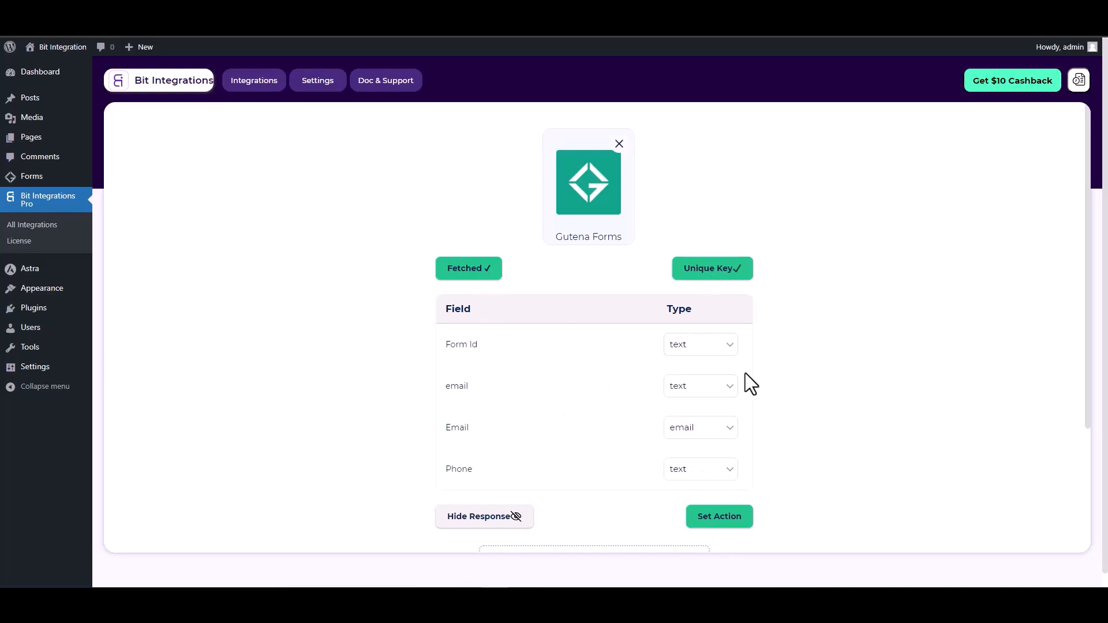
Choose Hubspot as the action and review the access token instructions in its note.
{"action": "scroll", "coordinate": [746, 372], "scroll_direction": "down", "scroll_amount": 1}
{"action": "left_click", "coordinate": [725, 460]}
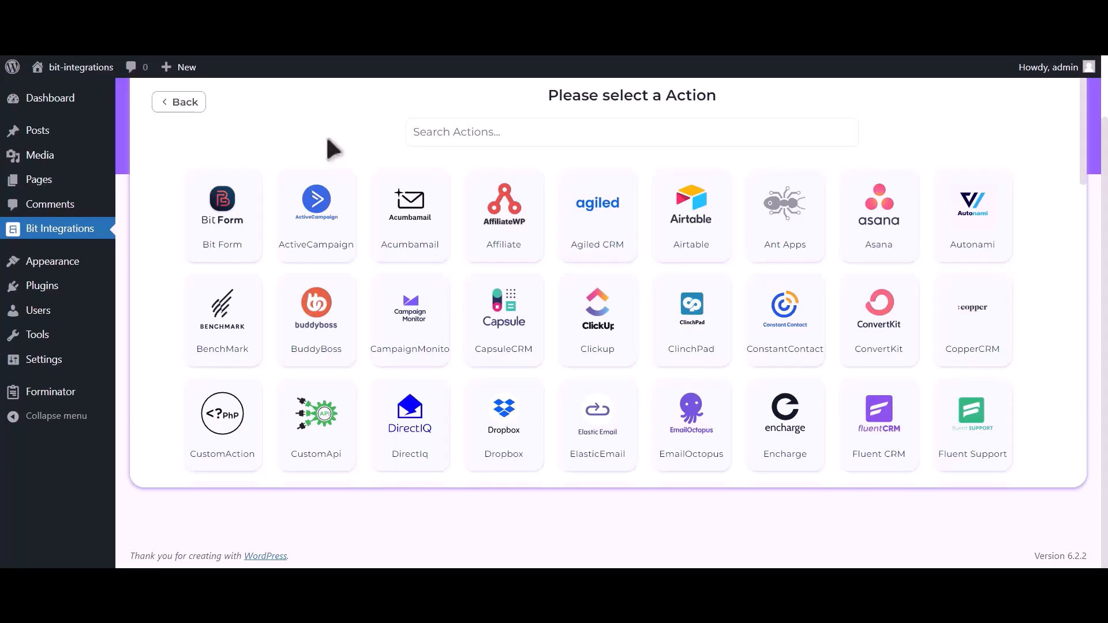
{"action": "left_click", "coordinate": [539, 132]}
{"action": "type", "text": "h"}
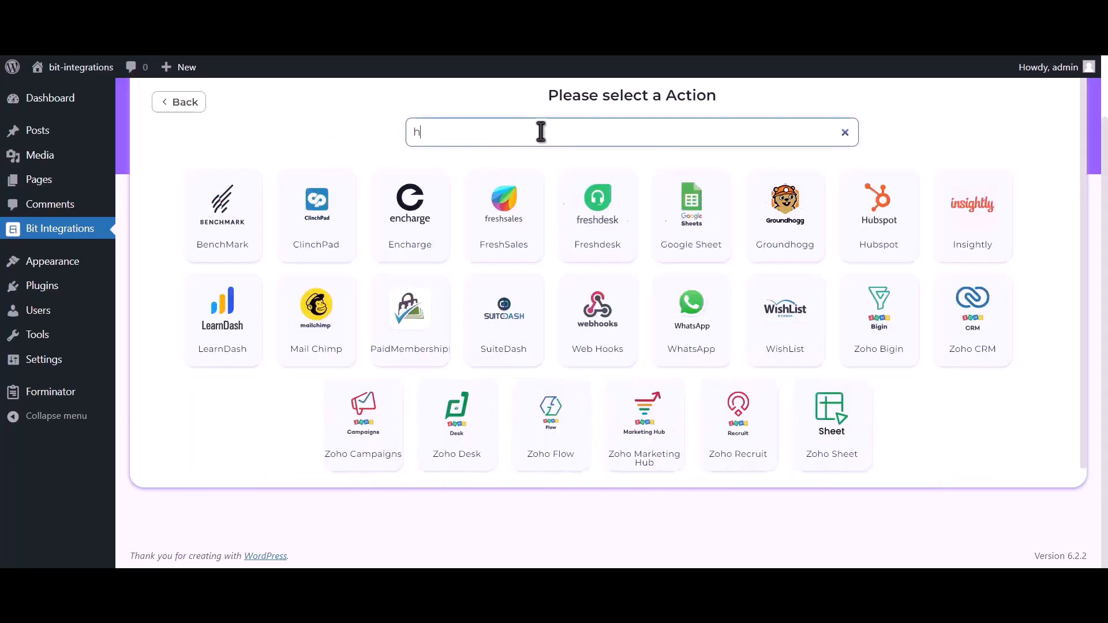
{"action": "type", "text": "ubspot"}
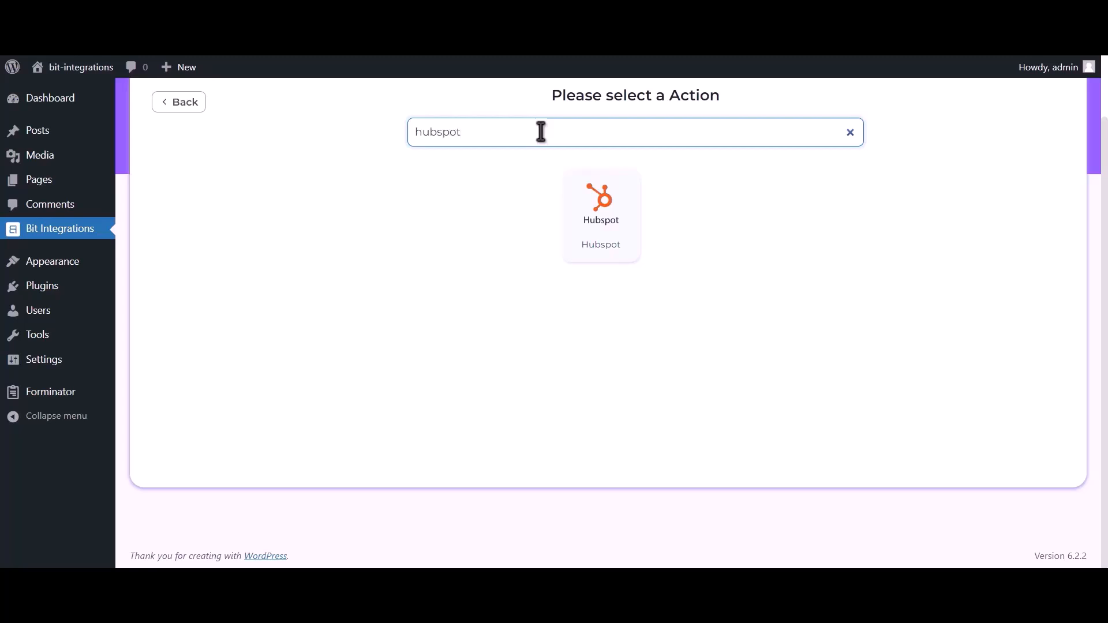
{"action": "left_click", "coordinate": [605, 227]}
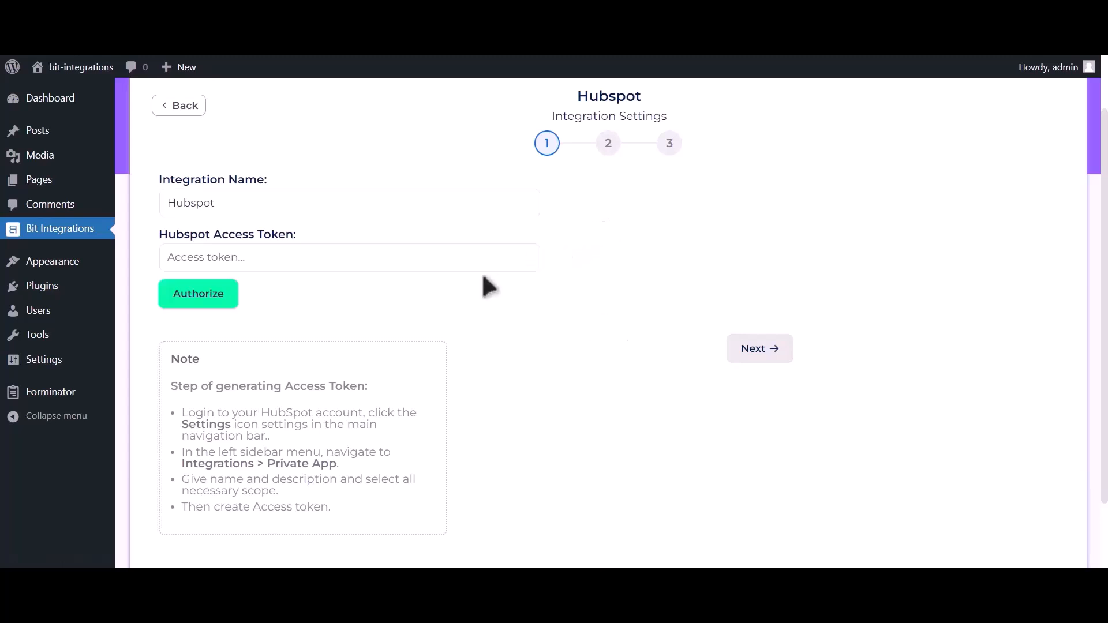
{"action": "left_click_drag", "start_coordinate": [194, 387], "coordinate": [370, 525]}
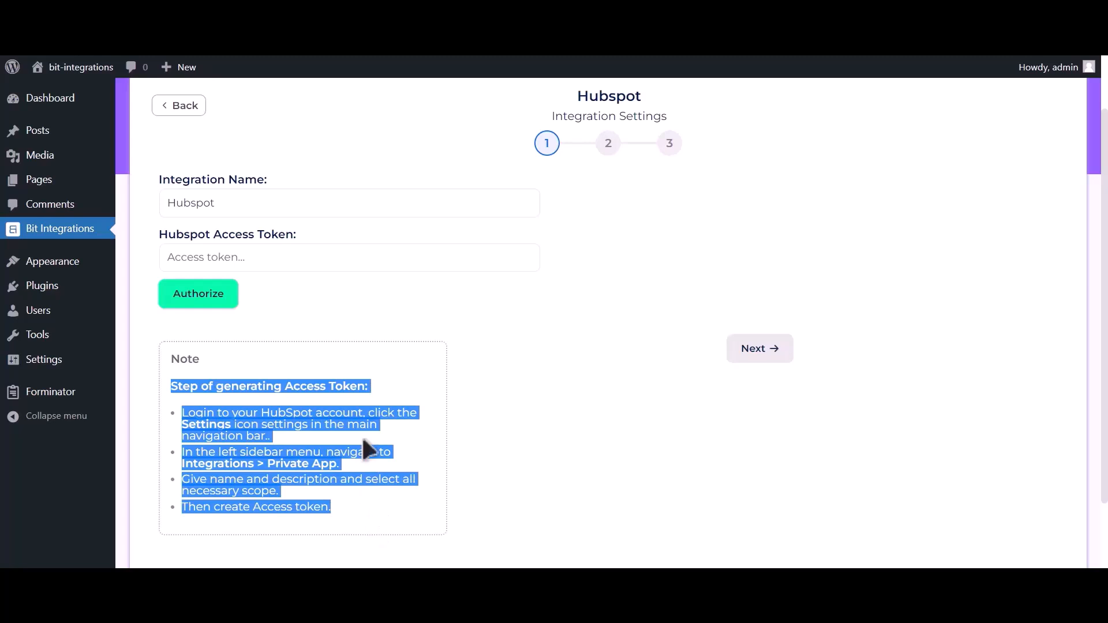
{"action": "left_click", "coordinate": [373, 382]}
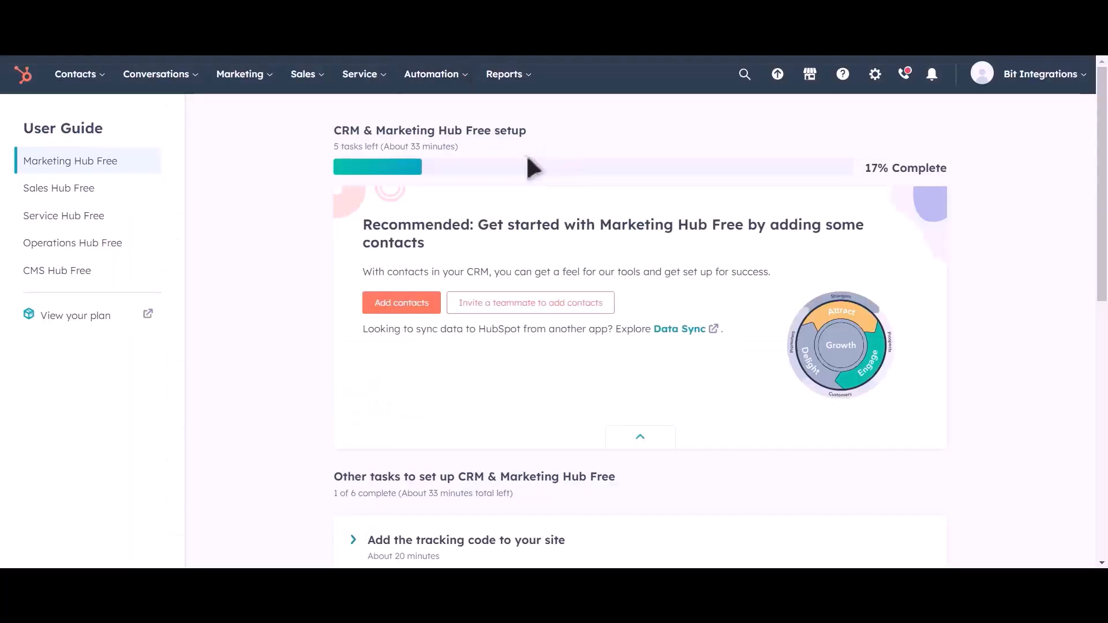
Go to HubSpot's Private Apps page under Settings > Integrations.
{"action": "left_click", "coordinate": [875, 85]}
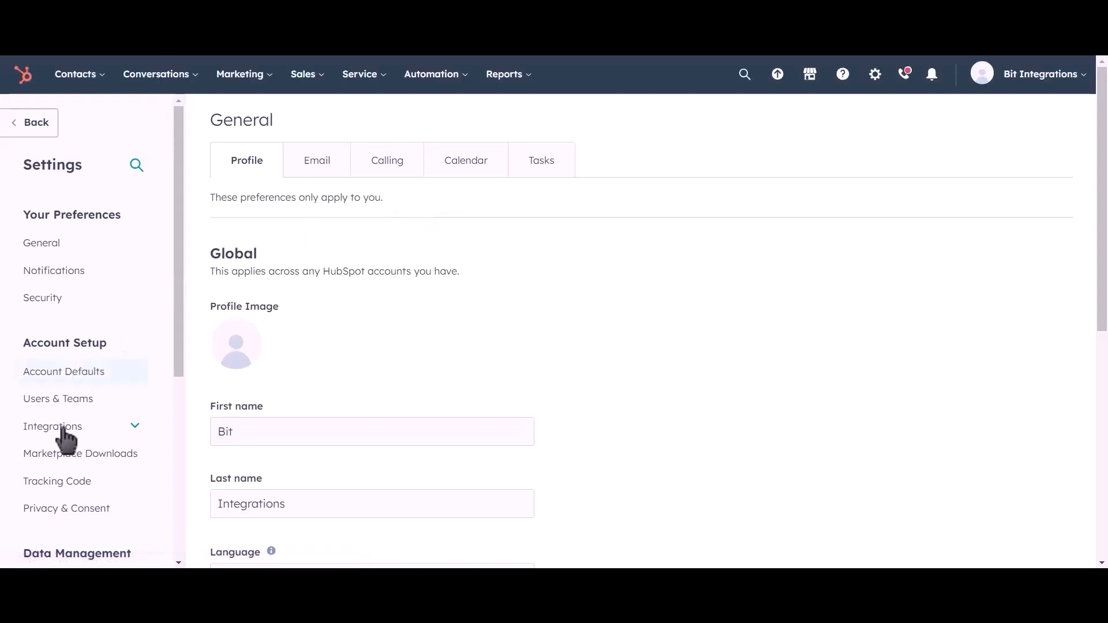
{"action": "left_click", "coordinate": [103, 426]}
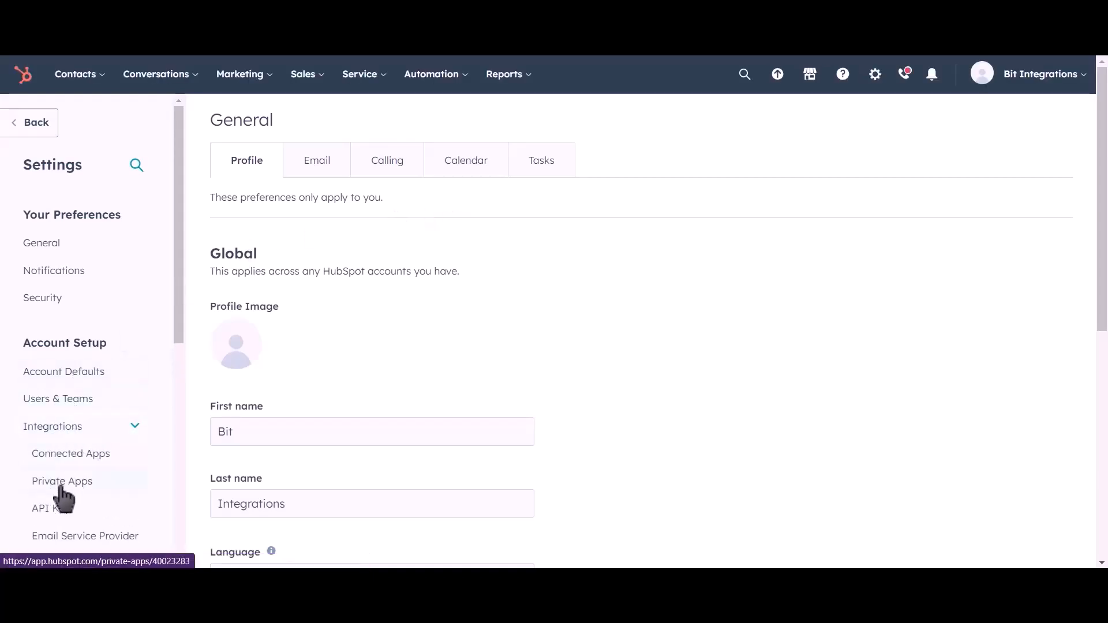
{"action": "left_click", "coordinate": [114, 489]}
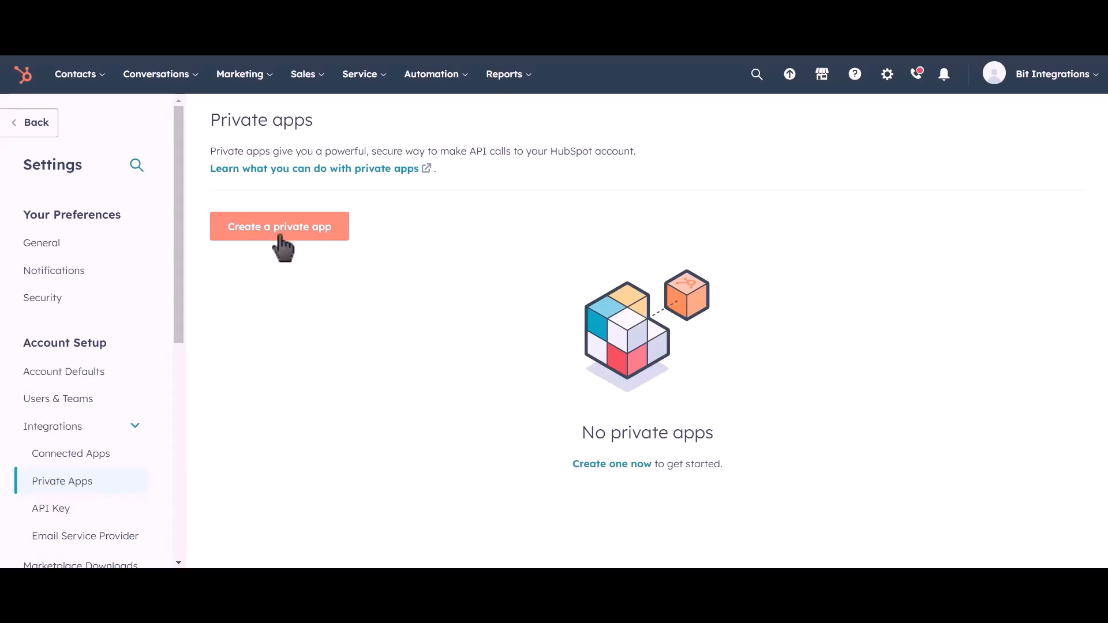
Start a new private app named 'Bit Integrations' and view its Scopes tab.
{"action": "left_click", "coordinate": [301, 238]}
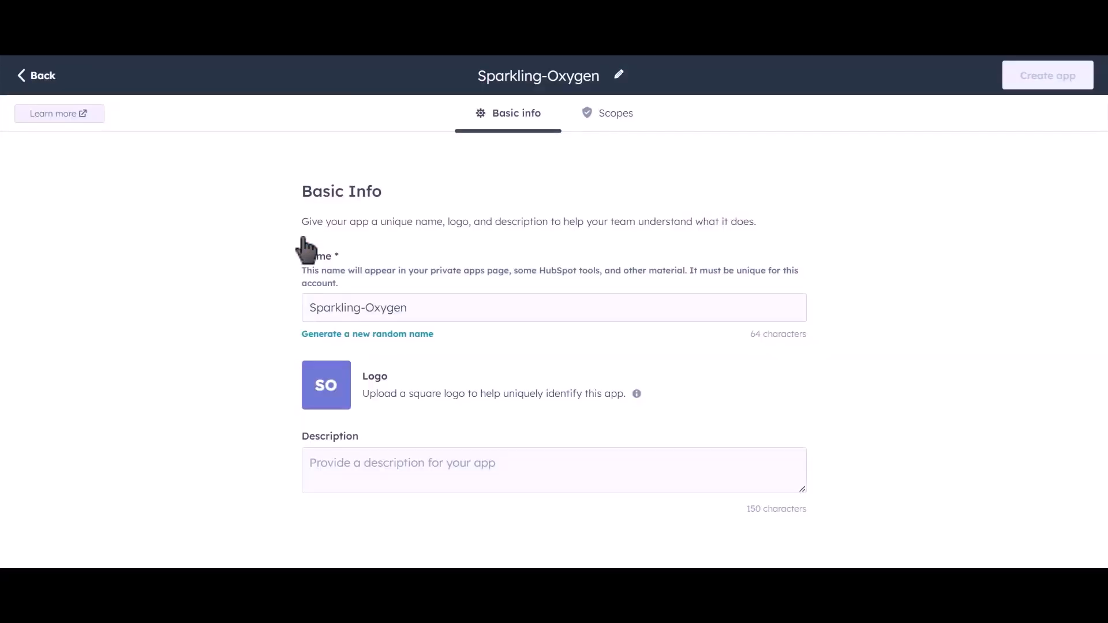
{"action": "left_click_drag", "start_coordinate": [428, 306], "coordinate": [293, 309]}
{"action": "type", "text": "B"}
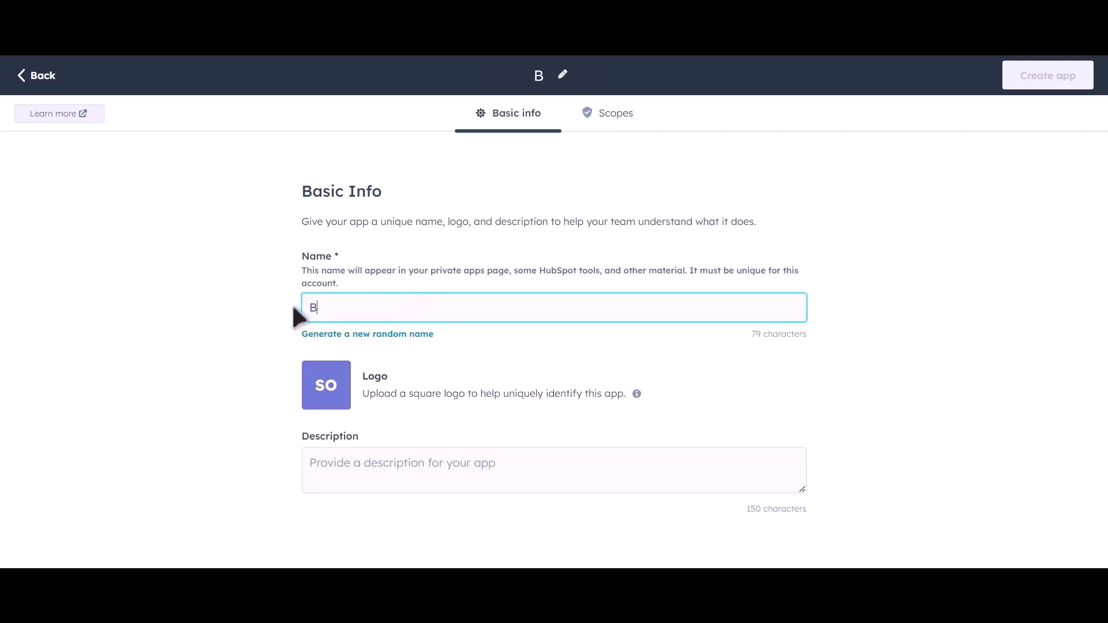
{"action": "type", "text": "it Inte"}
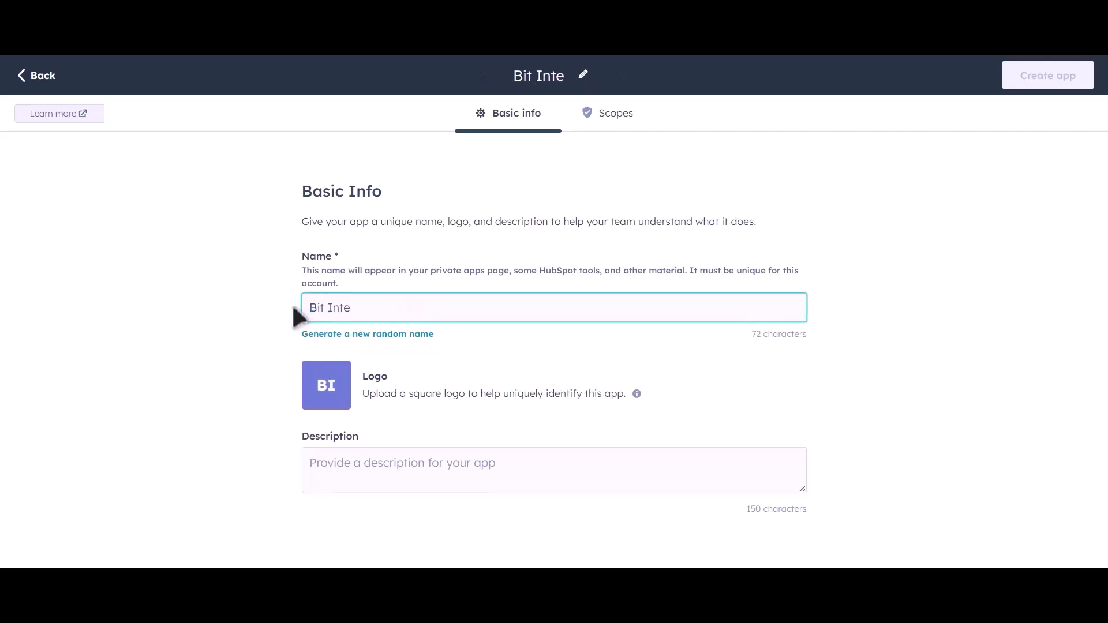
{"action": "type", "text": "grations"}
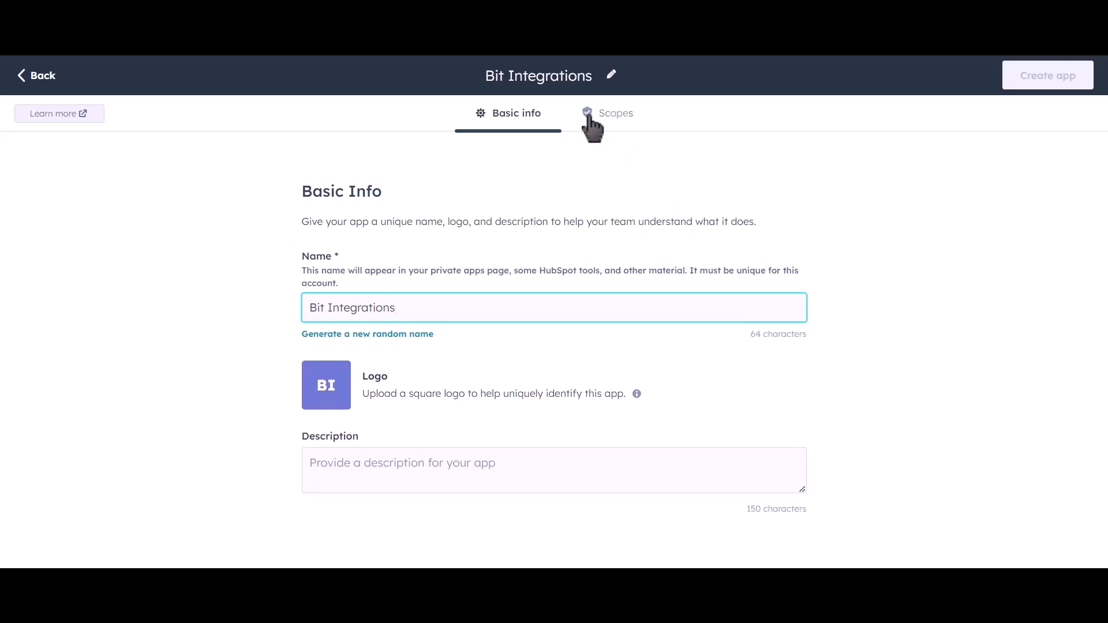
{"action": "left_click", "coordinate": [621, 121]}
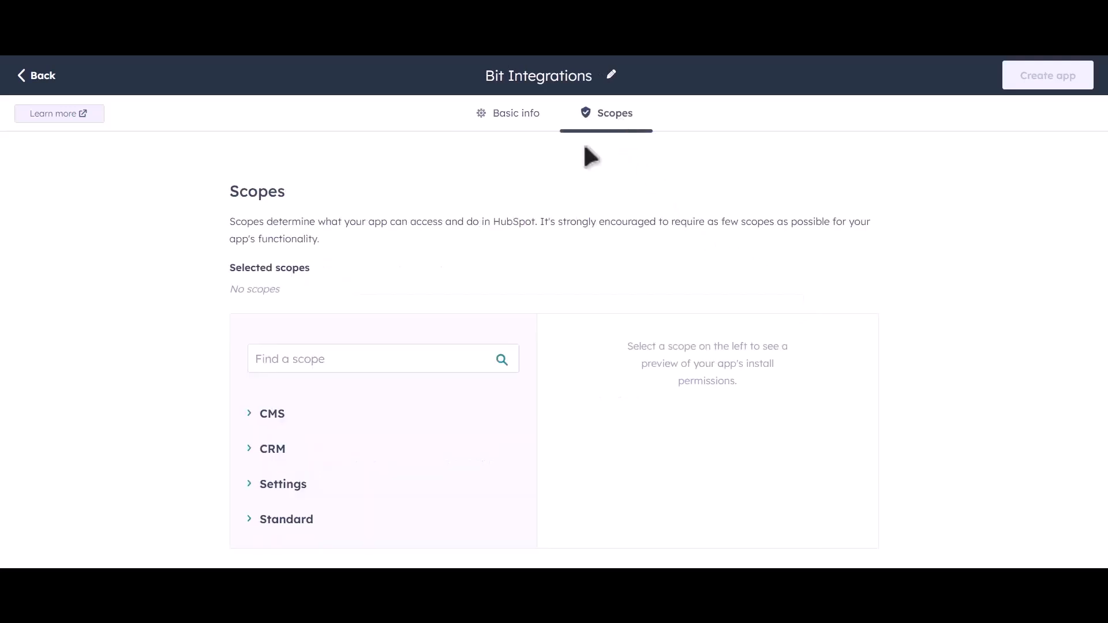
Grant read access to the CRM lists, object and schema scopes.
{"action": "left_click", "coordinate": [250, 453]}
{"action": "scroll", "coordinate": [490, 398], "scroll_direction": "down", "scroll_amount": 4}
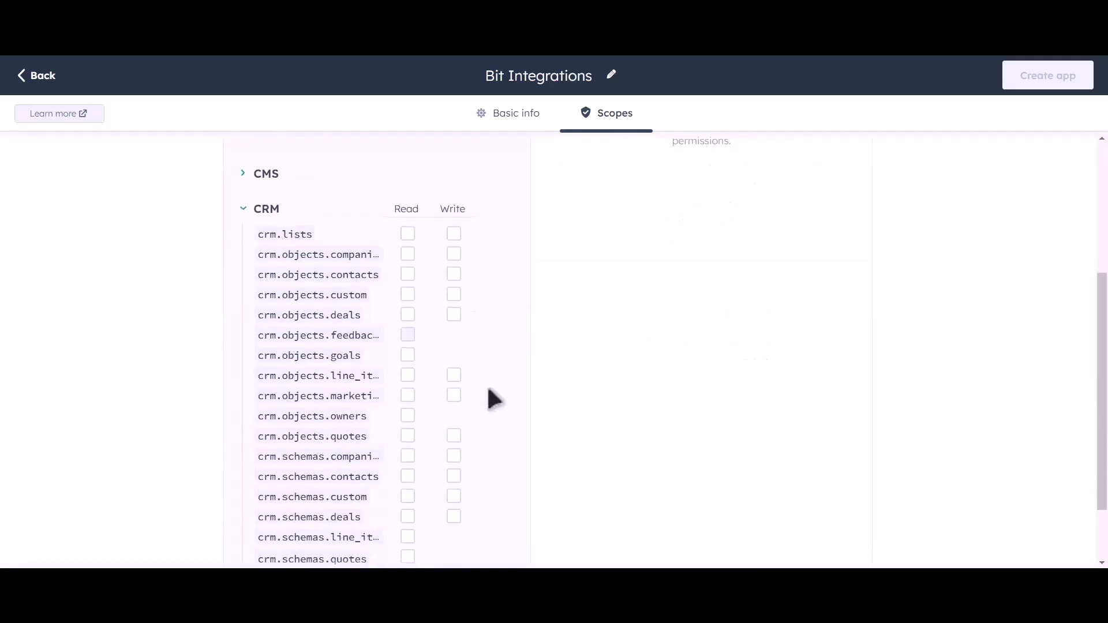
{"action": "scroll", "coordinate": [521, 328], "scroll_direction": "down", "scroll_amount": 2}
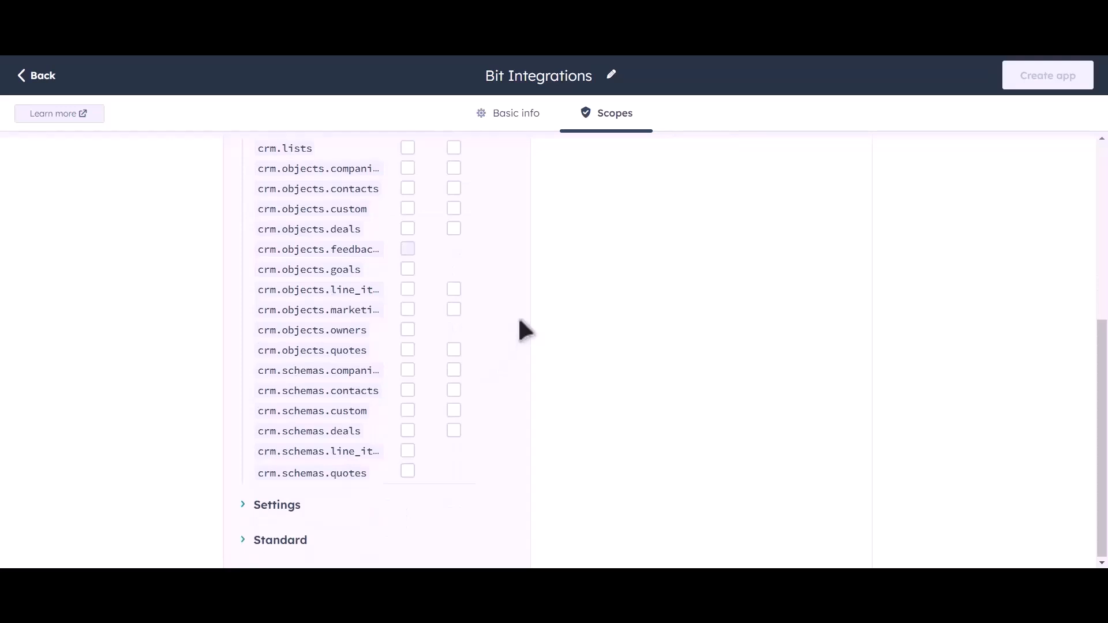
{"action": "scroll", "coordinate": [499, 270], "scroll_direction": "up", "scroll_amount": 3}
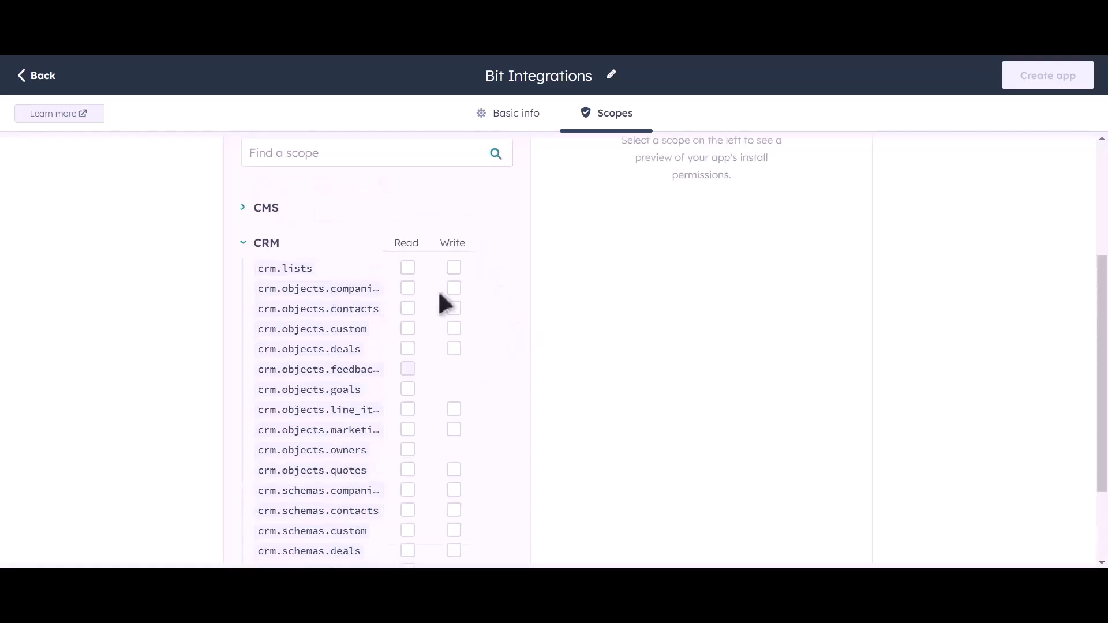
{"action": "left_click", "coordinate": [408, 268]}
{"action": "left_click", "coordinate": [407, 288]}
{"action": "left_click", "coordinate": [408, 310]}
{"action": "left_click", "coordinate": [408, 329]}
{"action": "left_click", "coordinate": [407, 350]}
{"action": "left_click", "coordinate": [407, 390]}
{"action": "left_click", "coordinate": [407, 410]}
{"action": "left_click", "coordinate": [408, 429]}
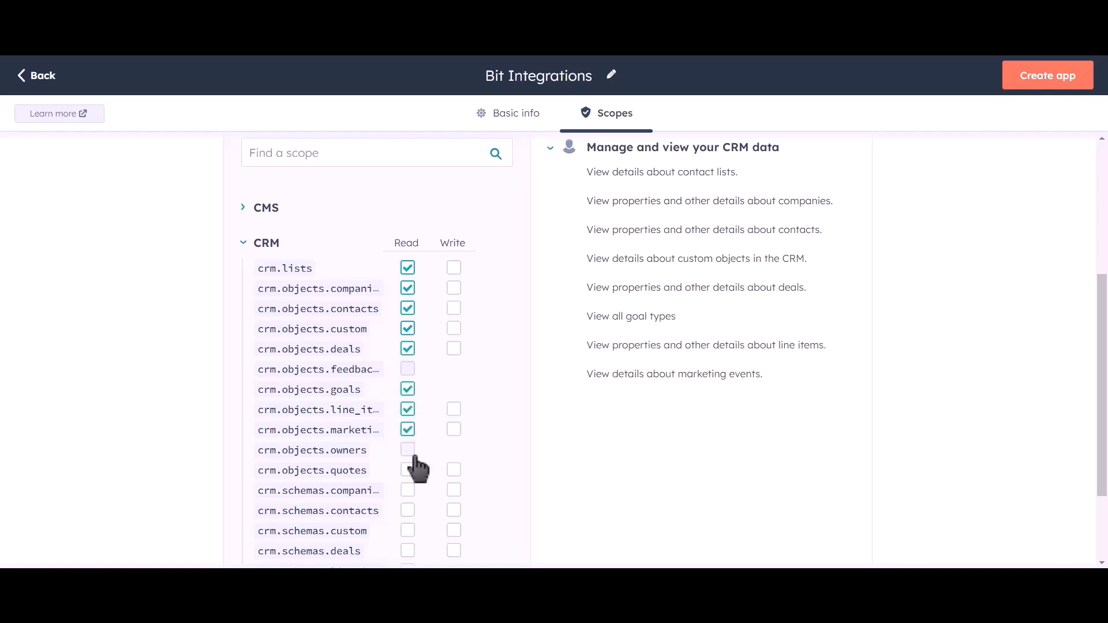
{"action": "left_click", "coordinate": [407, 450]}
{"action": "left_click", "coordinate": [408, 470]}
{"action": "left_click", "coordinate": [408, 490]}
{"action": "left_click", "coordinate": [408, 511]}
{"action": "left_click", "coordinate": [407, 530]}
{"action": "left_click", "coordinate": [409, 553]}
Grant write access to CRM lists, companies, contacts, custom, deals, line items, marketing events, quotes and schemas.
{"action": "left_click", "coordinate": [453, 269]}
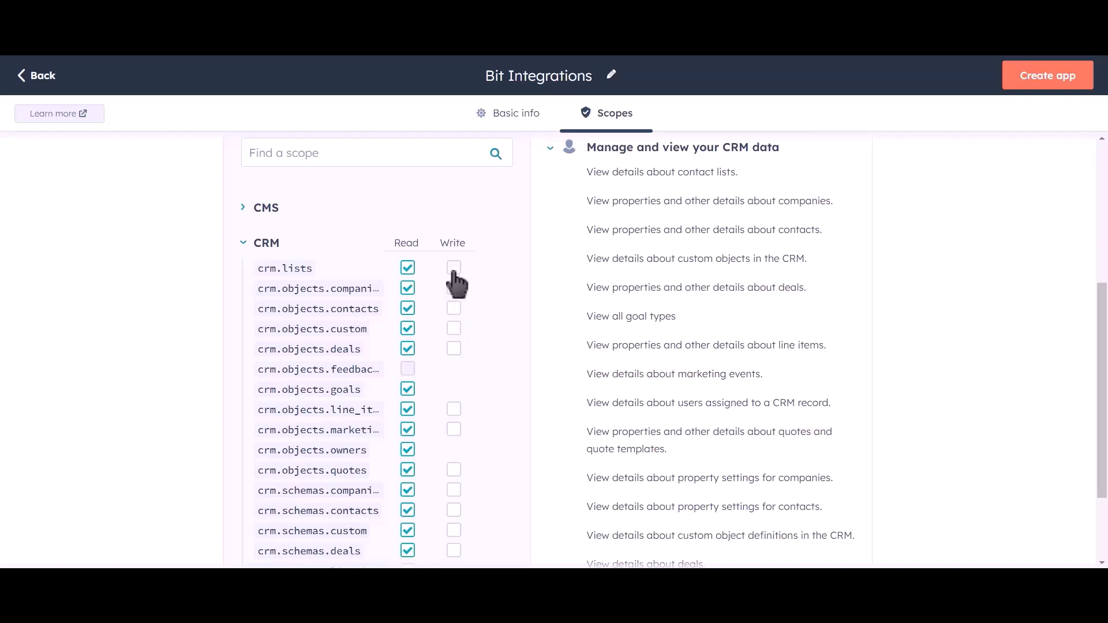
{"action": "left_click", "coordinate": [454, 288]}
{"action": "left_click", "coordinate": [453, 309]}
{"action": "left_click", "coordinate": [453, 328]}
{"action": "left_click", "coordinate": [453, 349]}
{"action": "left_click", "coordinate": [454, 409]}
{"action": "left_click", "coordinate": [454, 429]}
{"action": "left_click", "coordinate": [454, 469]}
{"action": "left_click", "coordinate": [454, 490]}
{"action": "left_click", "coordinate": [453, 510]}
{"action": "left_click", "coordinate": [453, 530]}
{"action": "left_click", "coordinate": [454, 550]}
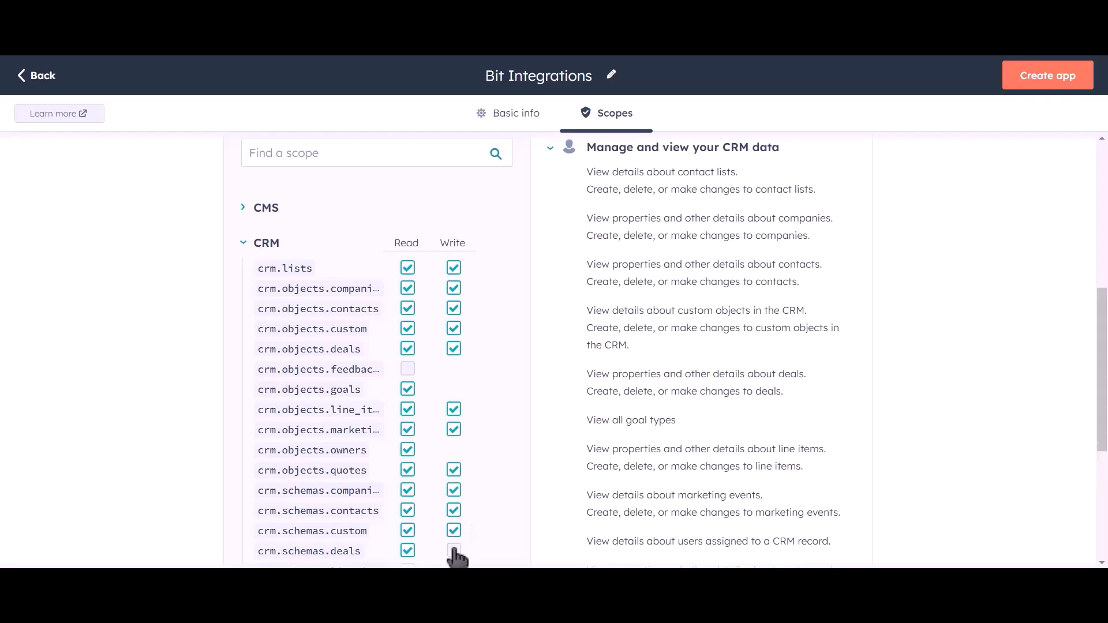
Add read access for line item and quote schemas, then create the app.
{"action": "scroll", "coordinate": [487, 362], "scroll_direction": "down", "scroll_amount": 1}
{"action": "scroll", "coordinate": [487, 362], "scroll_direction": "down", "scroll_amount": 2}
{"action": "left_click", "coordinate": [407, 451]}
{"action": "left_click", "coordinate": [407, 471]}
{"action": "scroll", "coordinate": [517, 364], "scroll_direction": "up", "scroll_amount": 6}
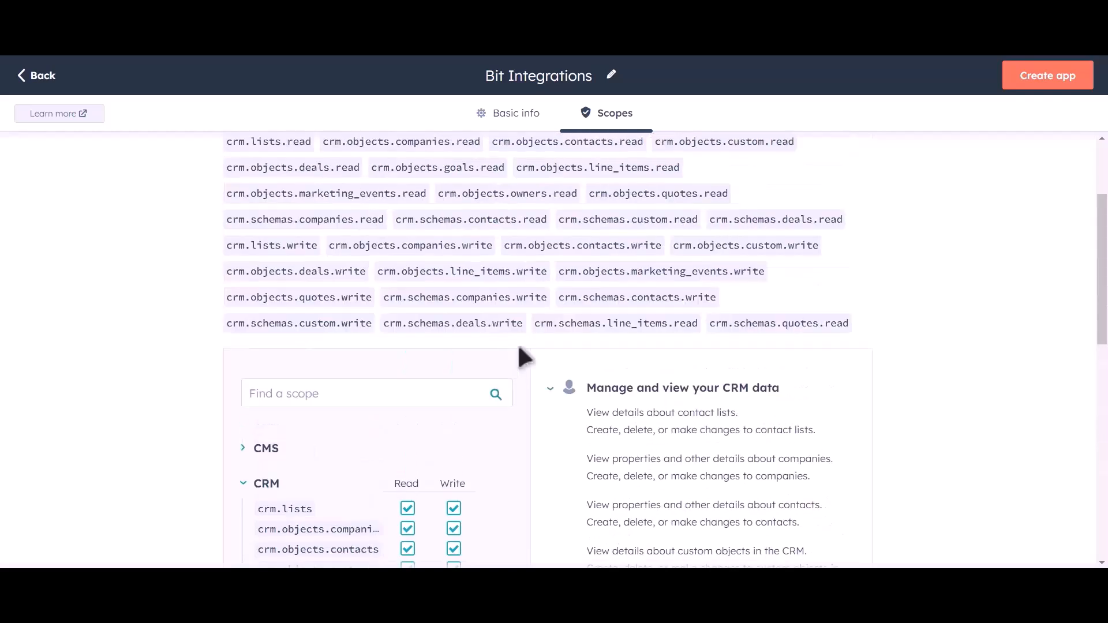
{"action": "left_click", "coordinate": [1046, 91]}
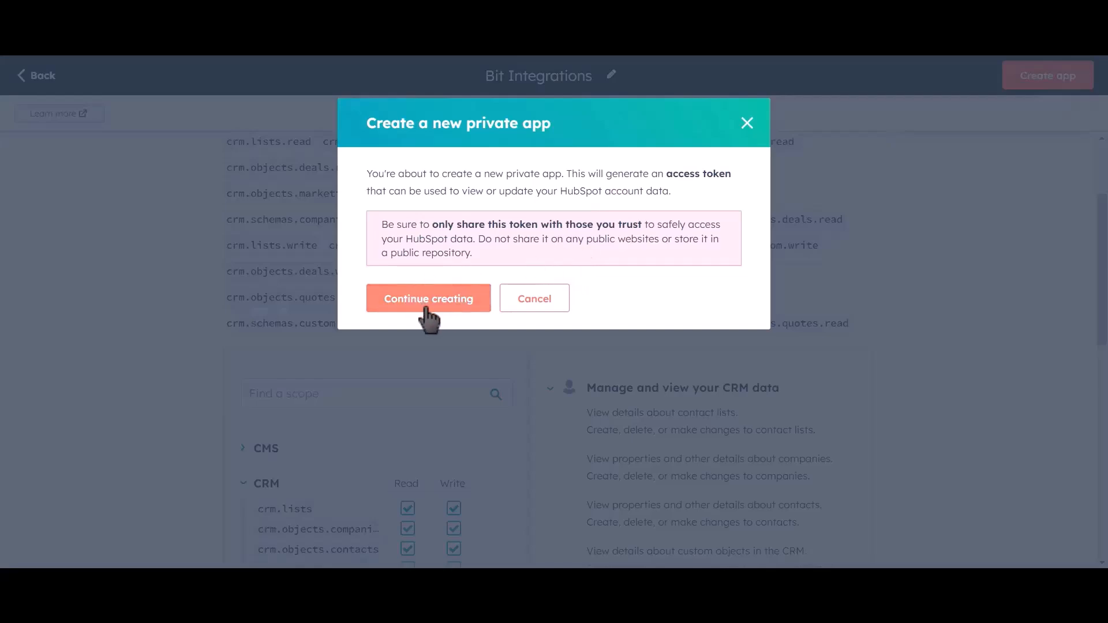
Confirm creating the private app, then reveal and copy its access token.
{"action": "left_click", "coordinate": [451, 310]}
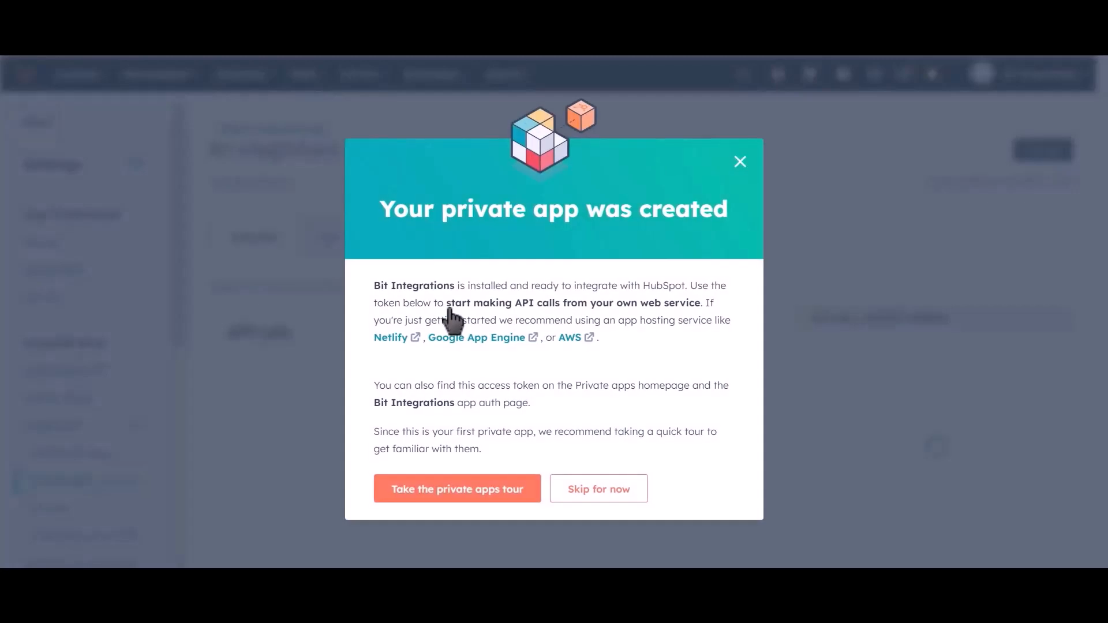
{"action": "left_click", "coordinate": [668, 384]}
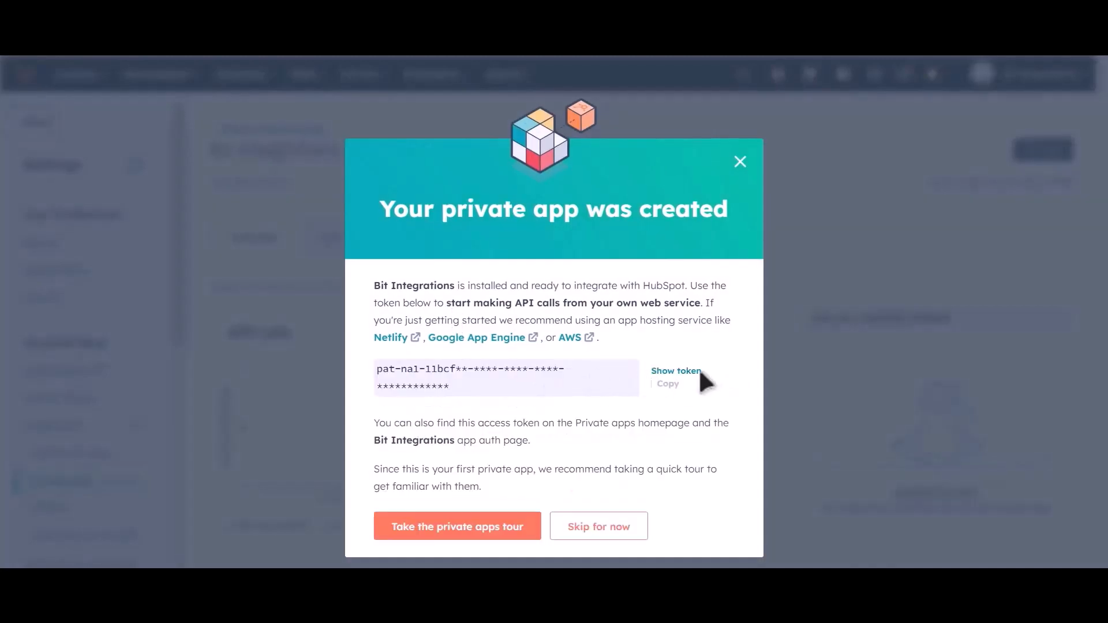
{"action": "left_click", "coordinate": [678, 373]}
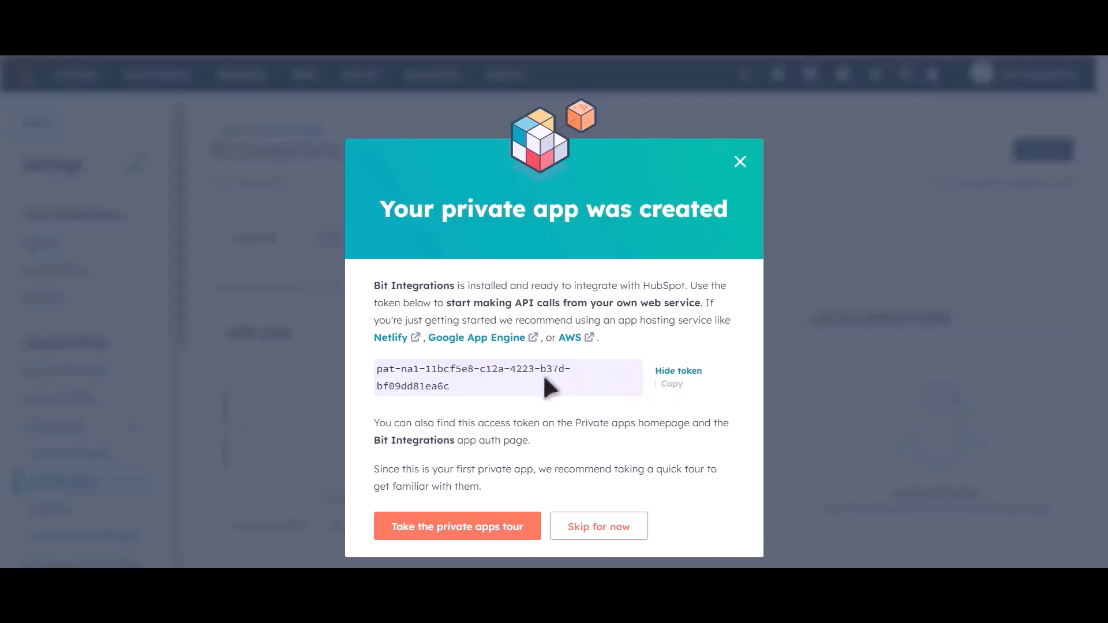
{"action": "left_click", "coordinate": [671, 385]}
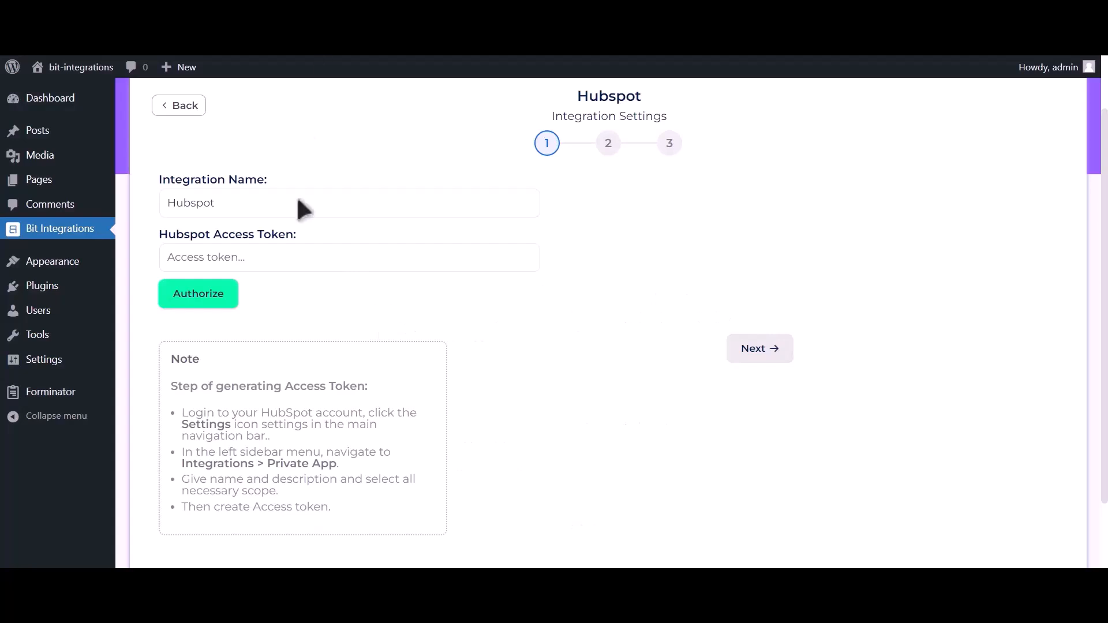
Paste the access token into Hubspot Access Token, authorize it, and move to the action step.
{"action": "left_click", "coordinate": [299, 258]}
{"action": "key", "text": "ctrl+v"}
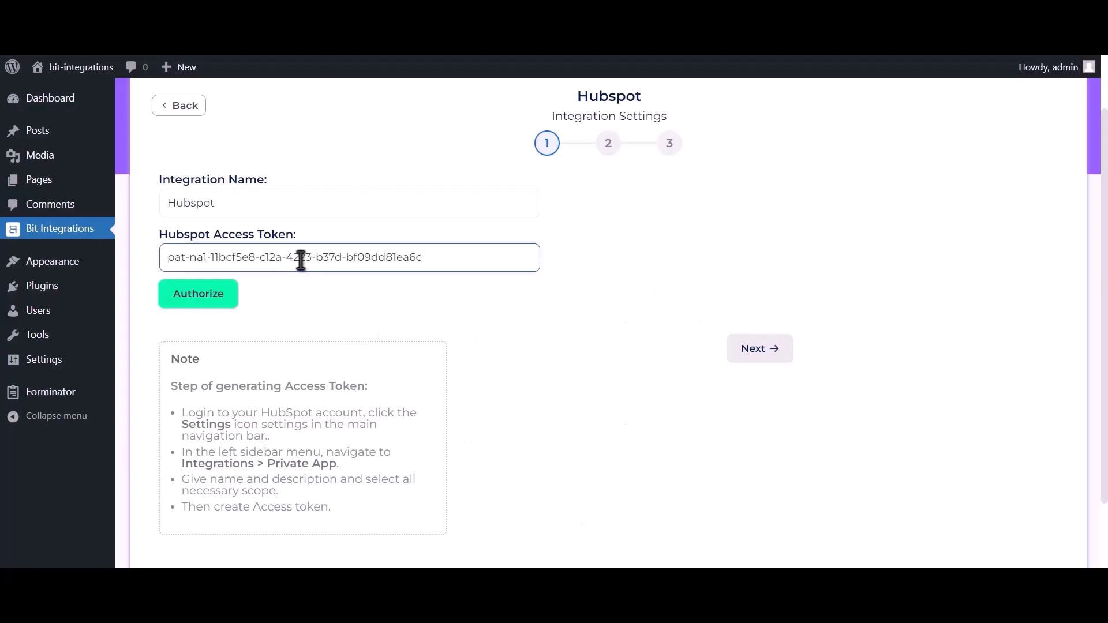
{"action": "left_click", "coordinate": [218, 304]}
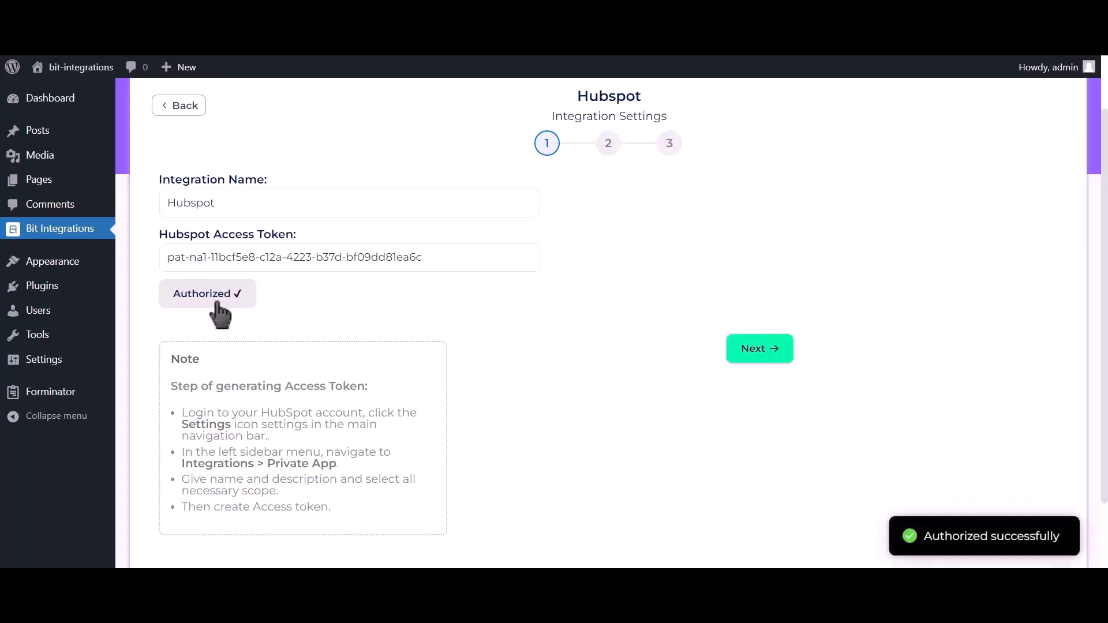
{"action": "left_click_drag", "start_coordinate": [922, 537], "coordinate": [1074, 551]}
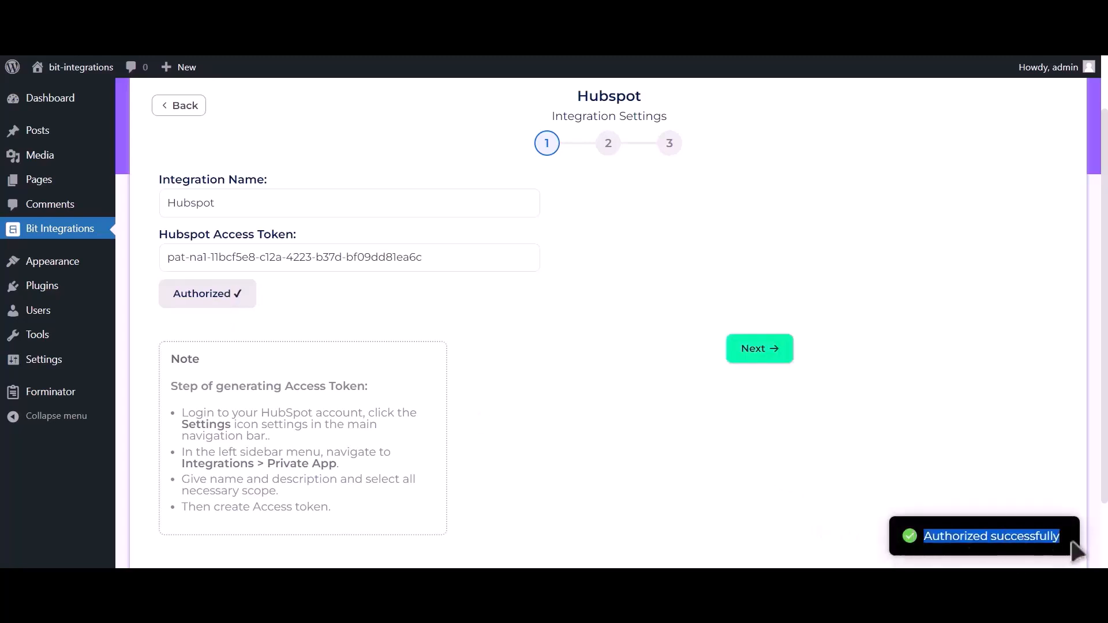
{"action": "left_click", "coordinate": [774, 360]}
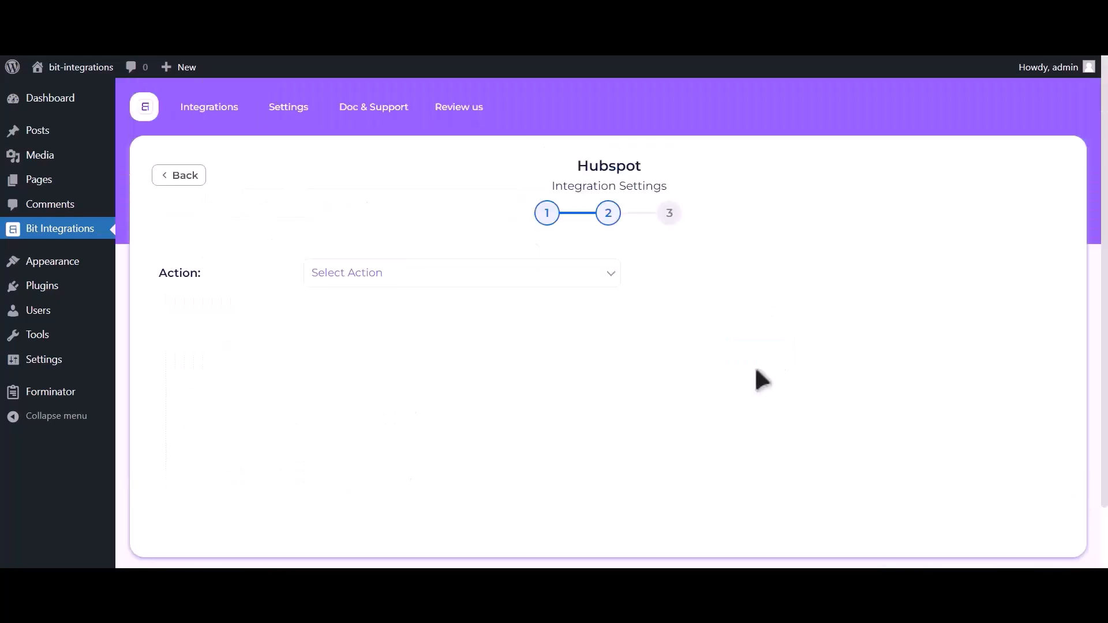
Select Create Contact as the HubSpot action and map Email Address-1 to Email.
{"action": "left_click", "coordinate": [556, 280]}
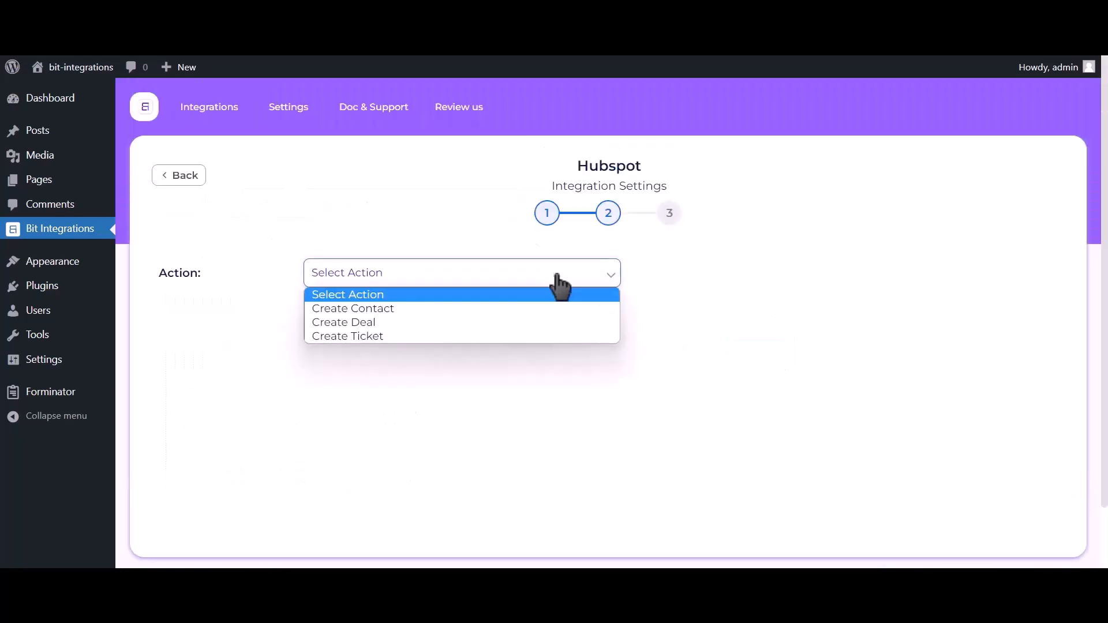
{"action": "left_click", "coordinate": [519, 308]}
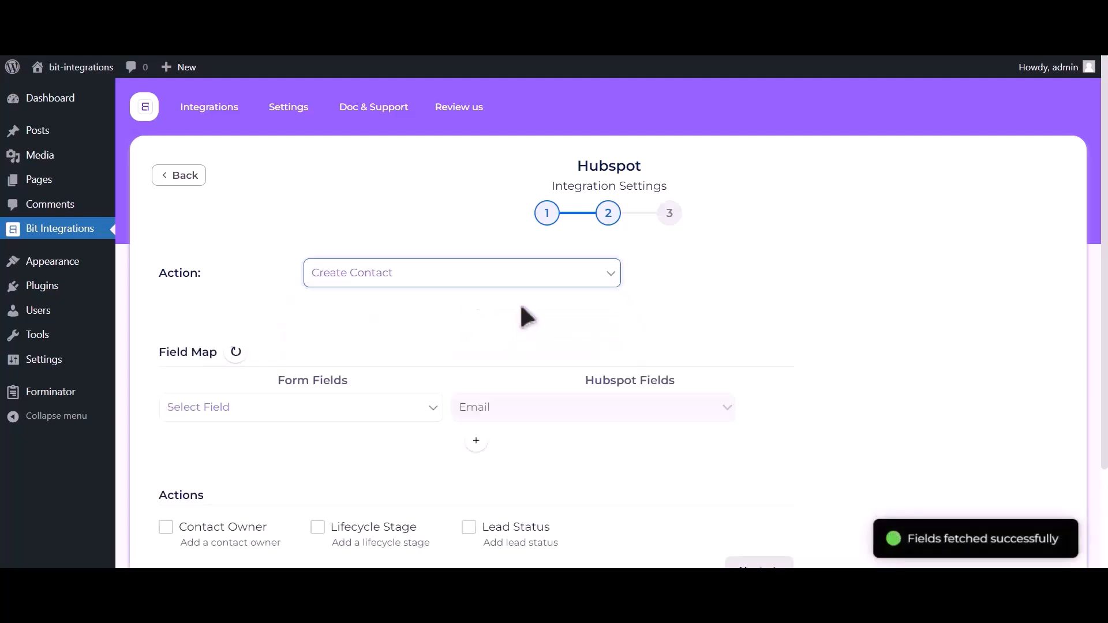
{"action": "left_click", "coordinate": [237, 408]}
{"action": "left_click", "coordinate": [233, 467]}
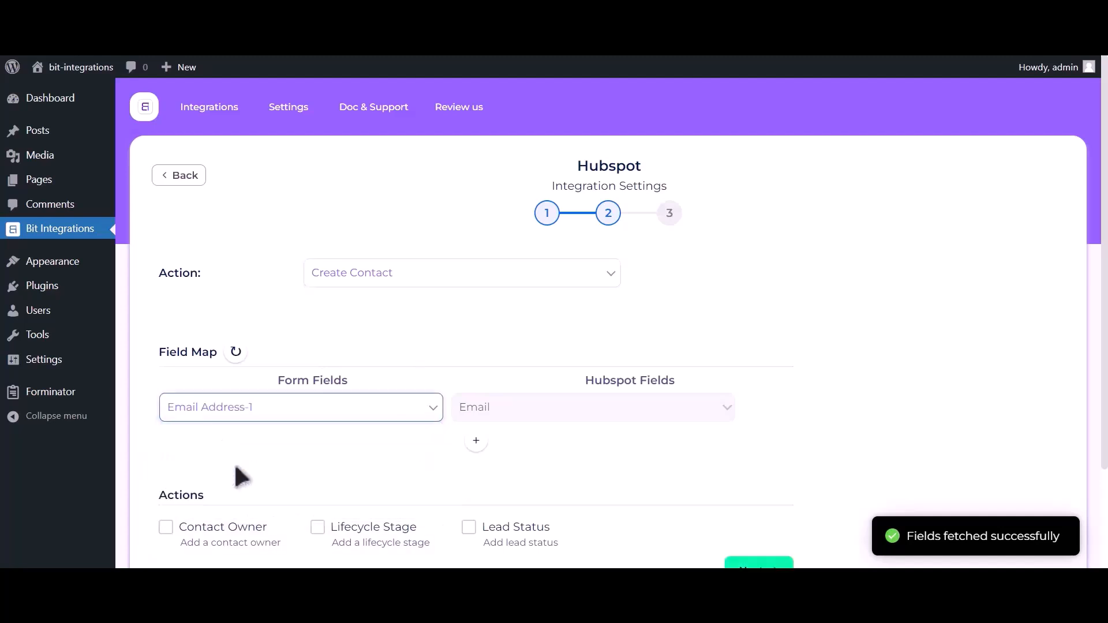
Add a mapping row linking Name-1 to HubSpot First Name.
{"action": "left_click", "coordinate": [477, 442]}
{"action": "left_click", "coordinate": [291, 444]}
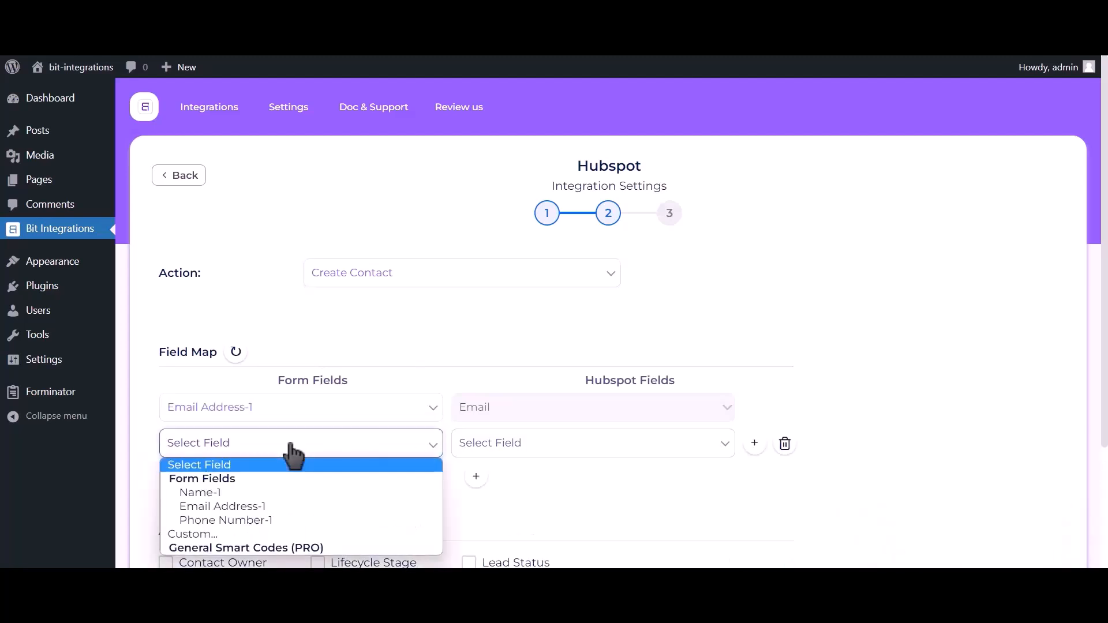
{"action": "left_click", "coordinate": [272, 494]}
{"action": "left_click", "coordinate": [581, 450]}
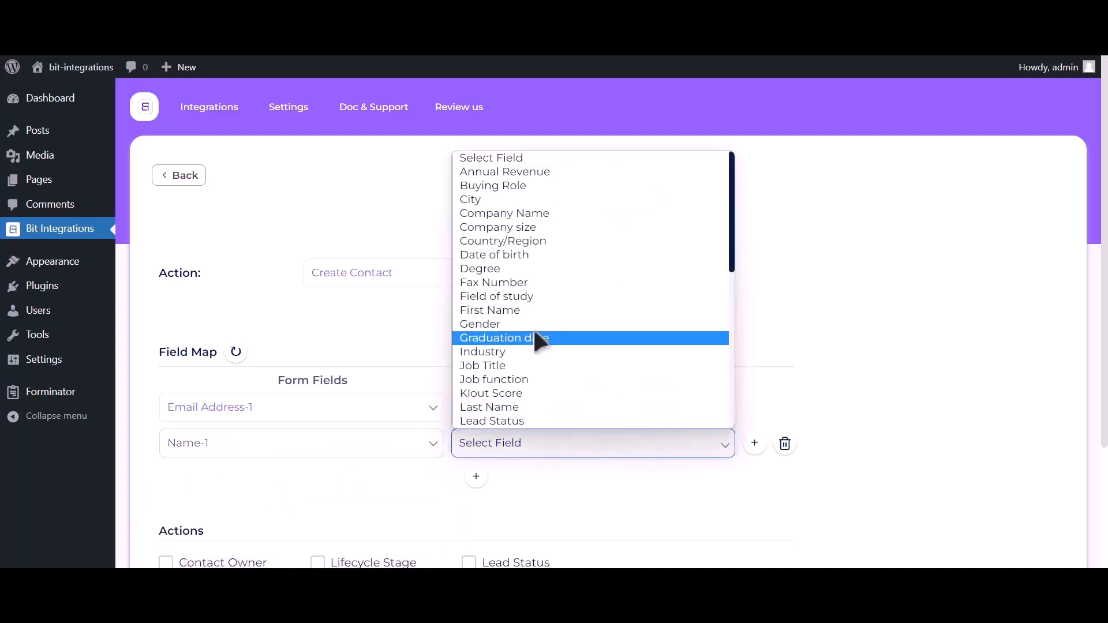
{"action": "left_click", "coordinate": [510, 310]}
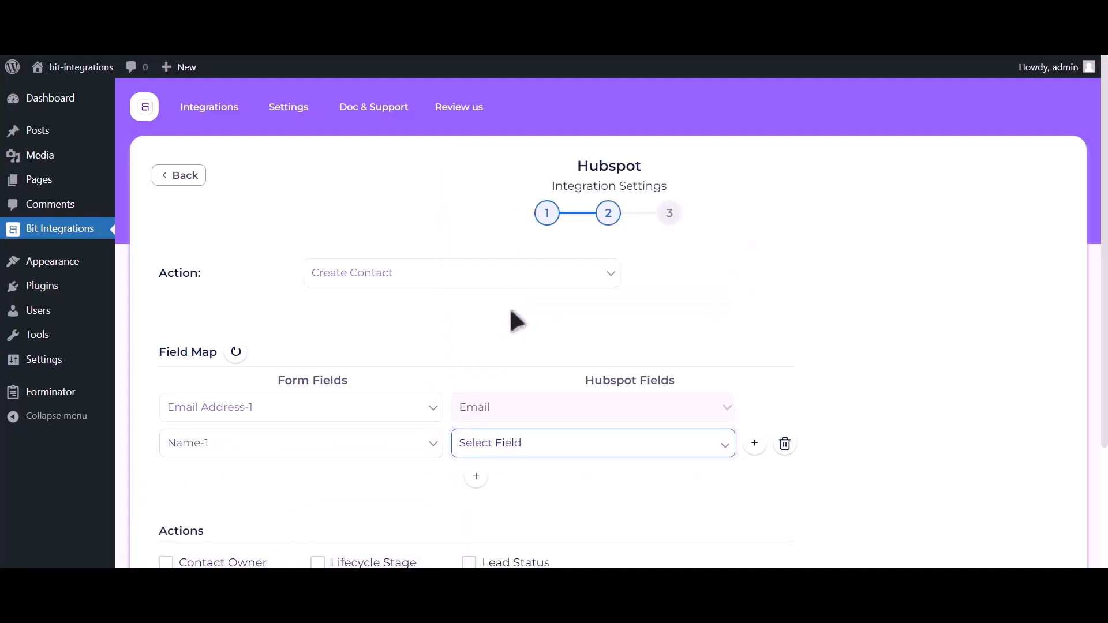
Add a third mapping row linking Phone Number-1 to HubSpot Phone Number.
{"action": "left_click", "coordinate": [476, 477]}
{"action": "left_click", "coordinate": [290, 488]}
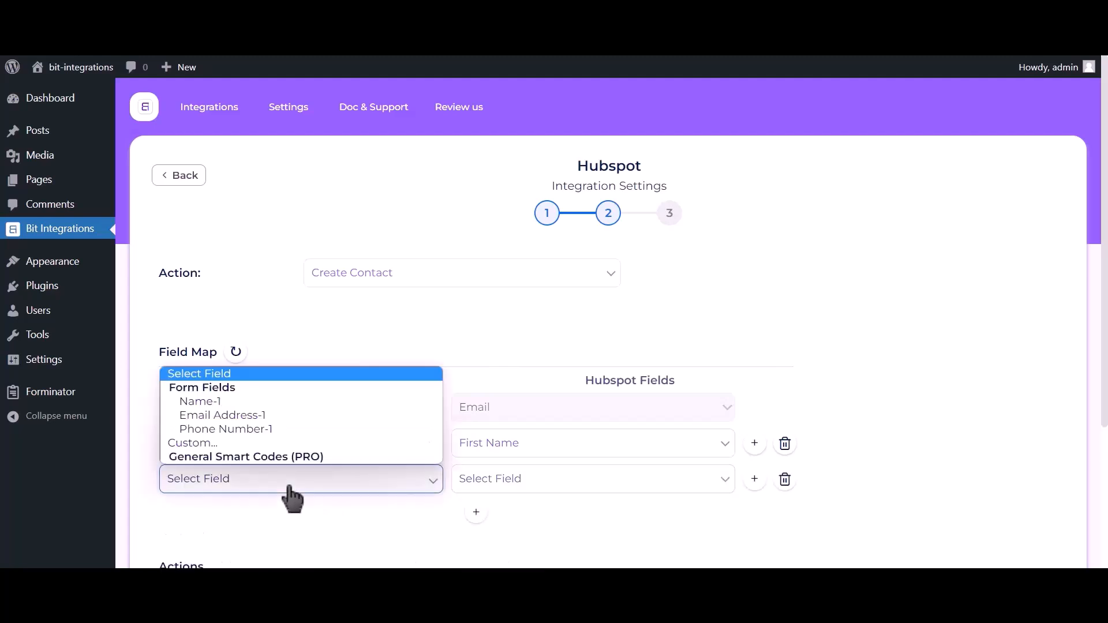
{"action": "left_click", "coordinate": [268, 429]}
{"action": "left_click", "coordinate": [529, 489]}
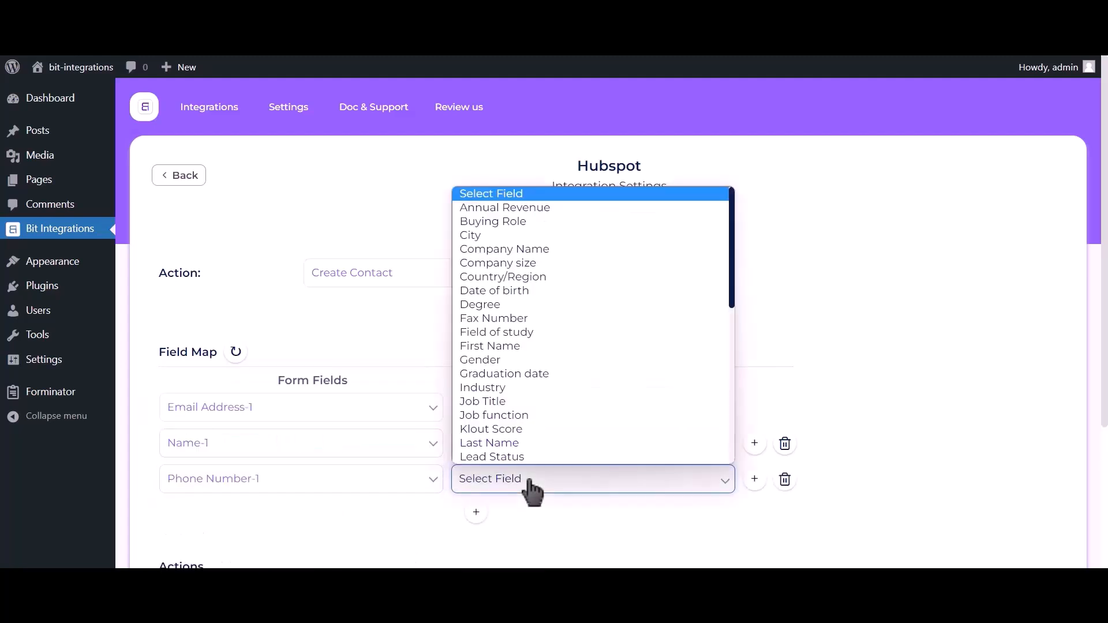
{"action": "key", "text": "p"}
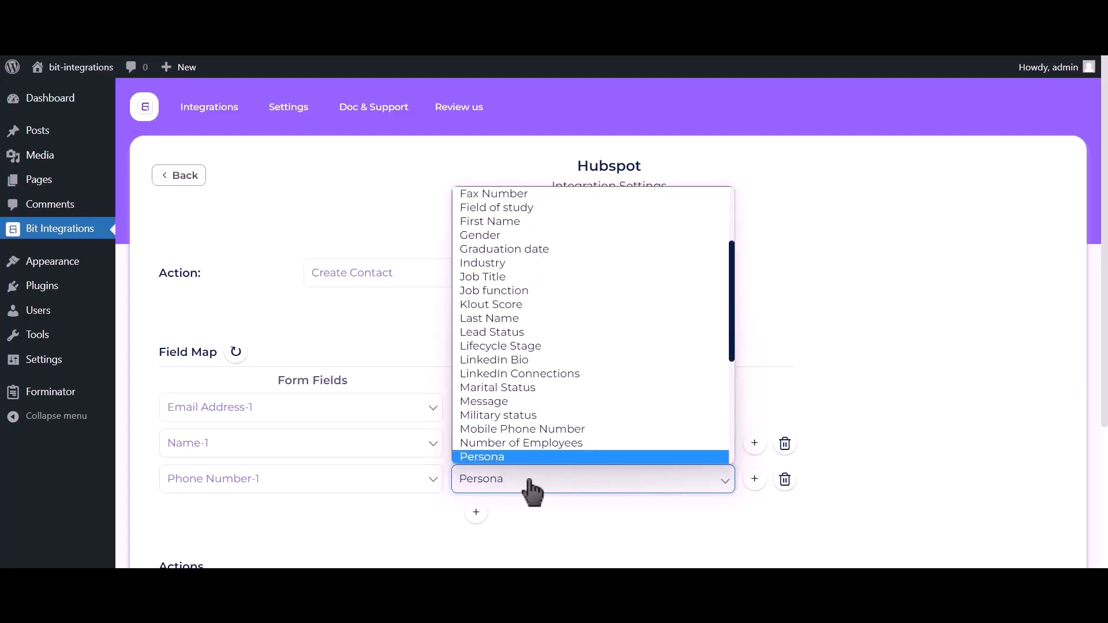
{"action": "key", "text": "Down"}
{"action": "left_click", "coordinate": [525, 455]}
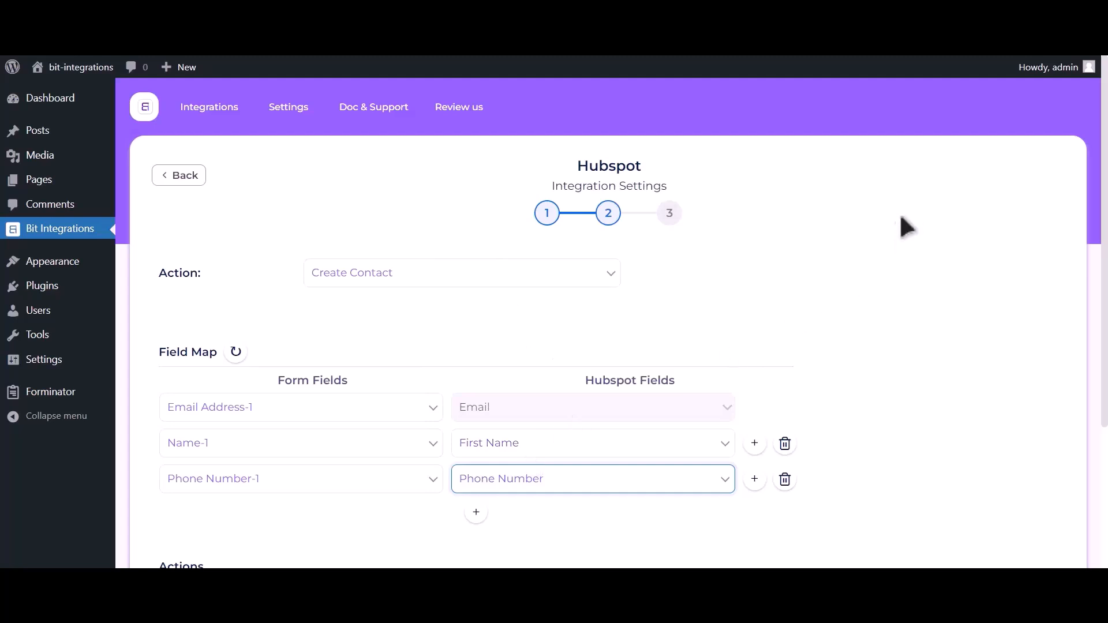
{"action": "scroll", "coordinate": [903, 226], "scroll_direction": "down", "scroll_amount": 3}
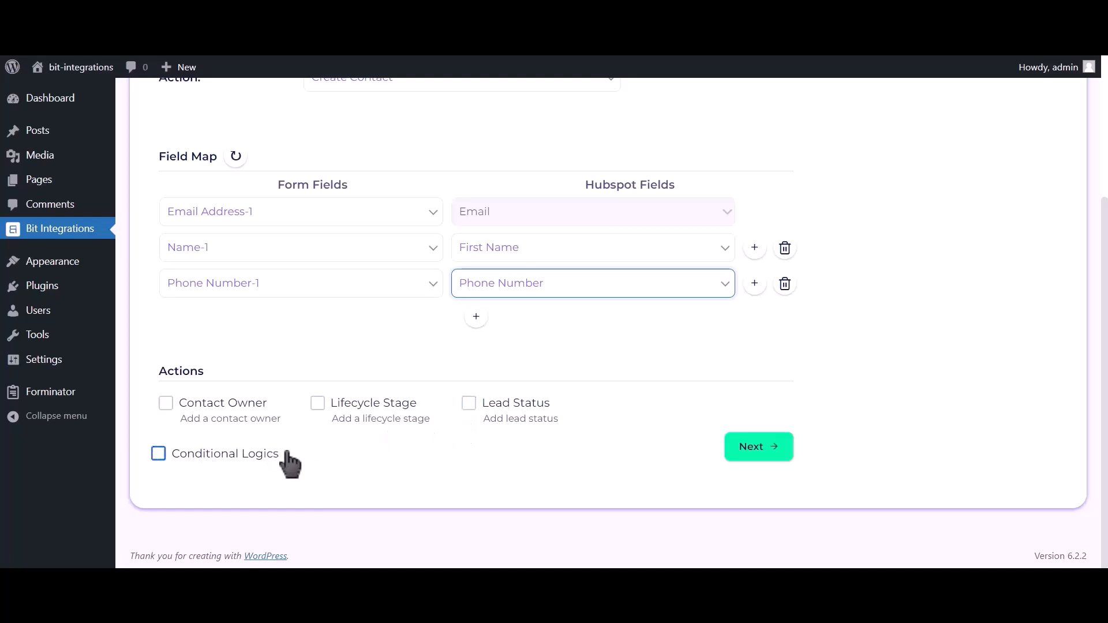
Finish and save the HubSpot integration, then start entering the name on the live form.
{"action": "left_click", "coordinate": [761, 448]}
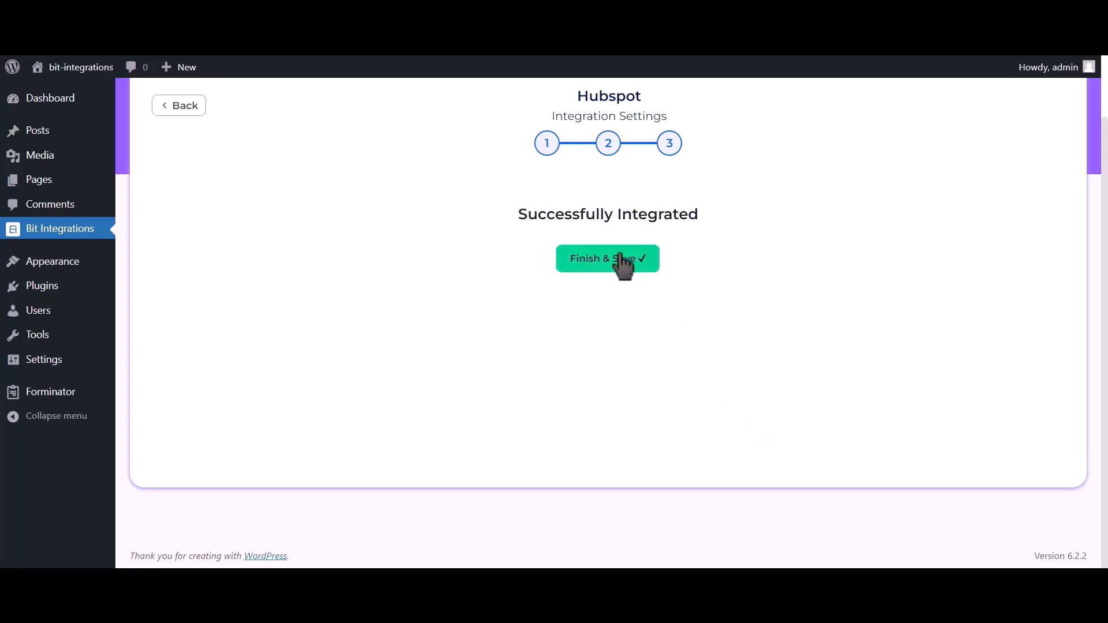
{"action": "left_click", "coordinate": [618, 260]}
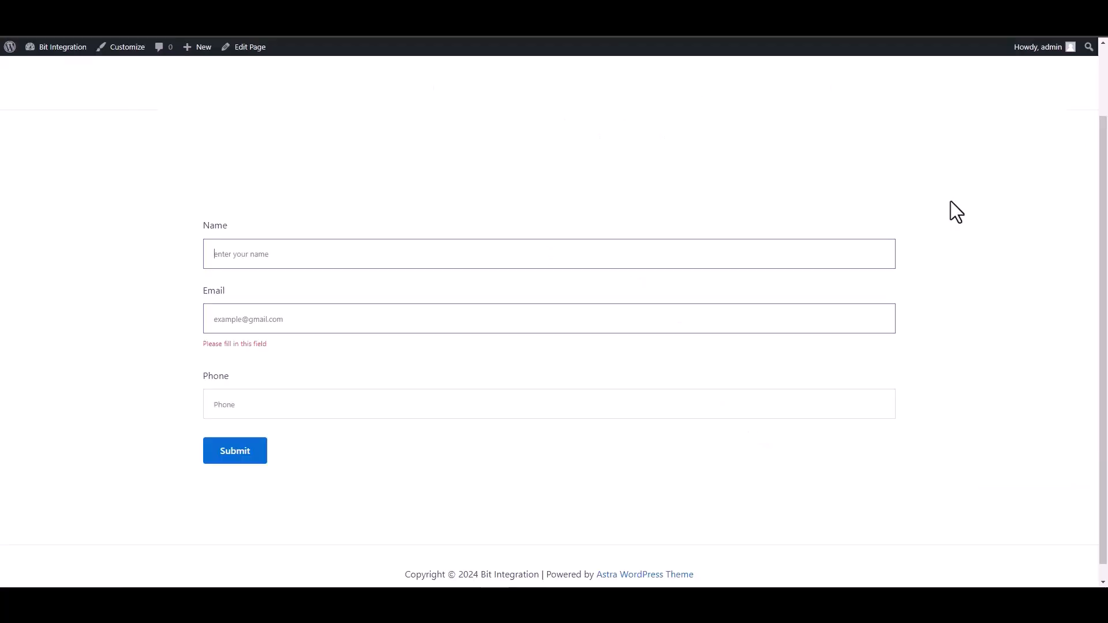
{"action": "type", "text": "Bit Integrations"}
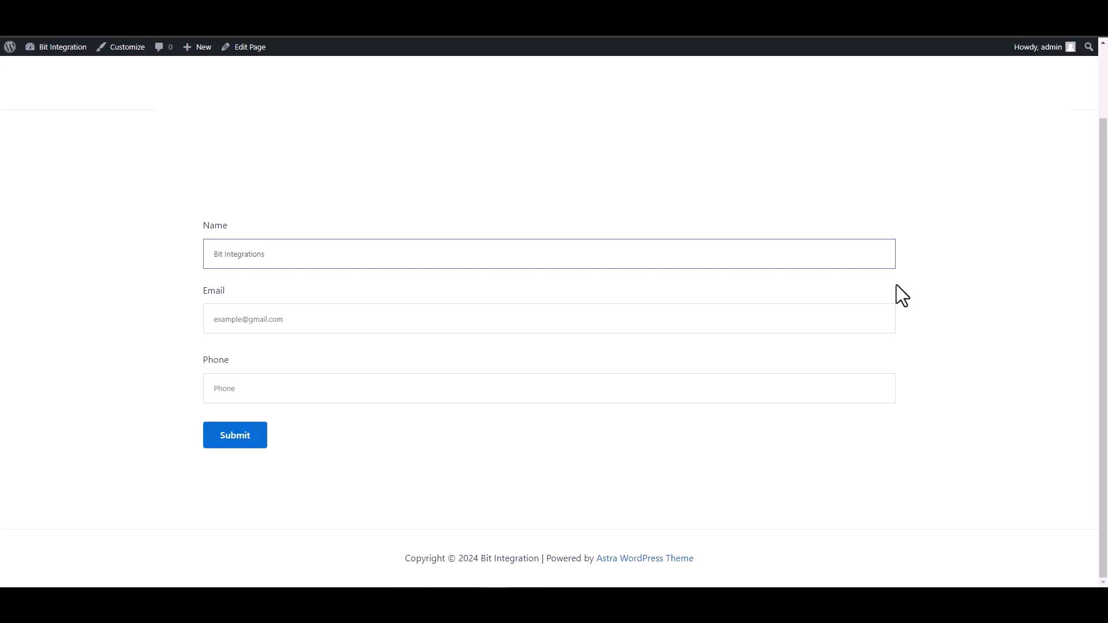
Complete the test entry with an e-mail address and phone number, and submit it.
{"action": "left_click", "coordinate": [883, 321]}
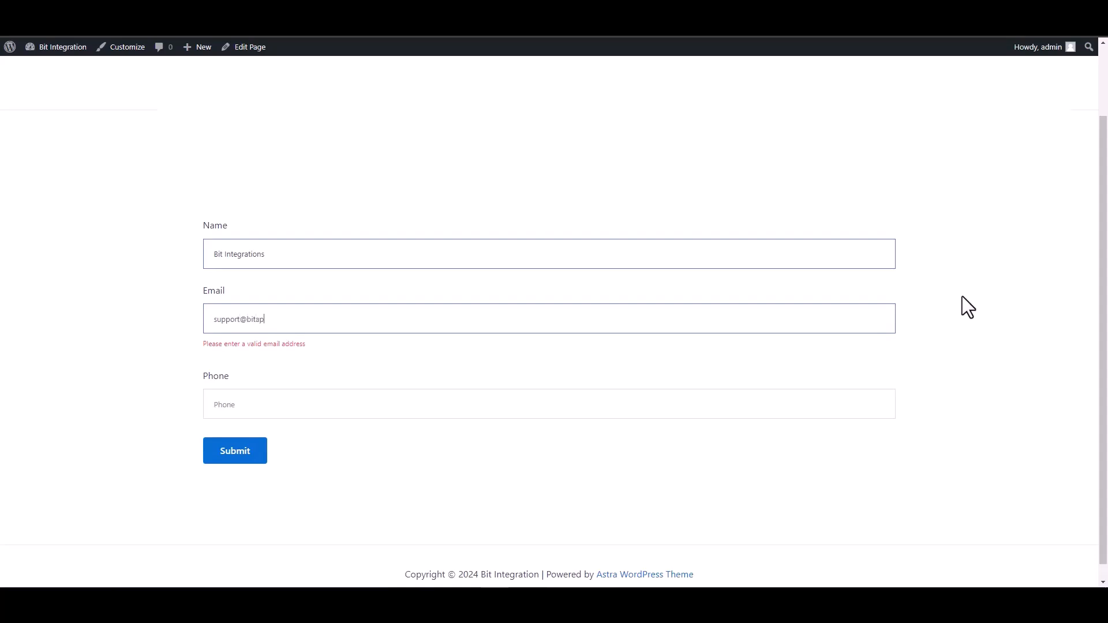
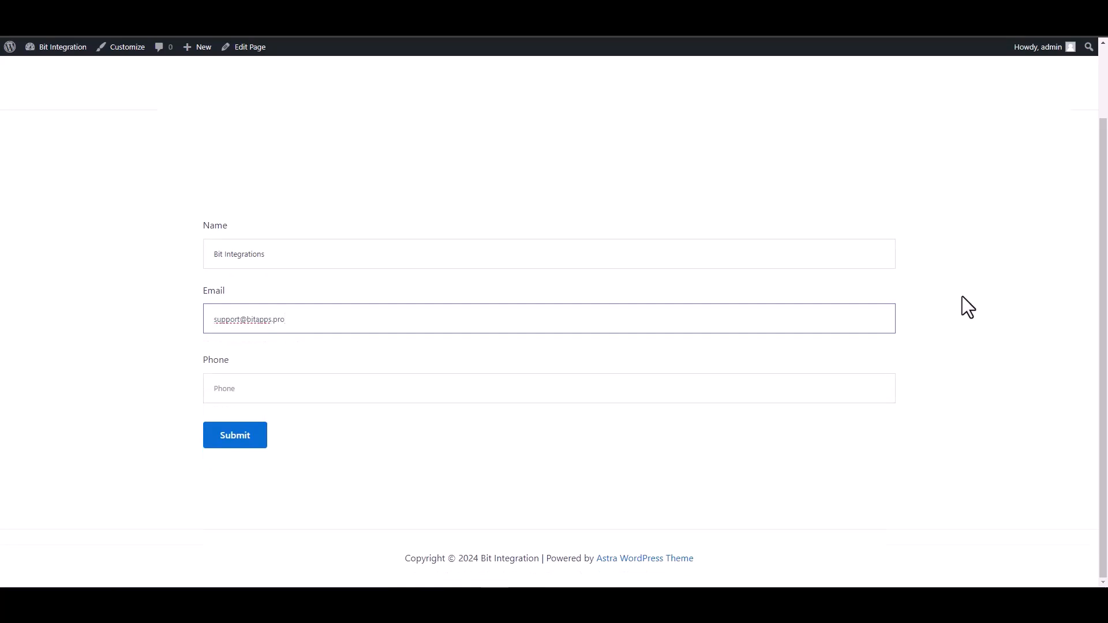
{"action": "left_click", "coordinate": [833, 383]}
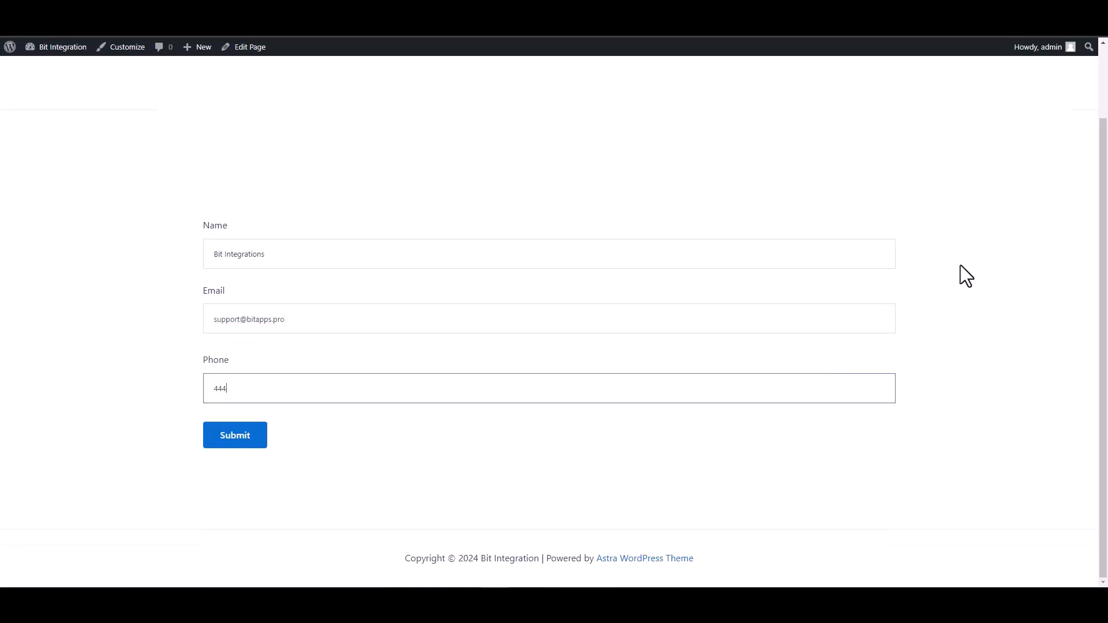
{"action": "left_click", "coordinate": [237, 442]}
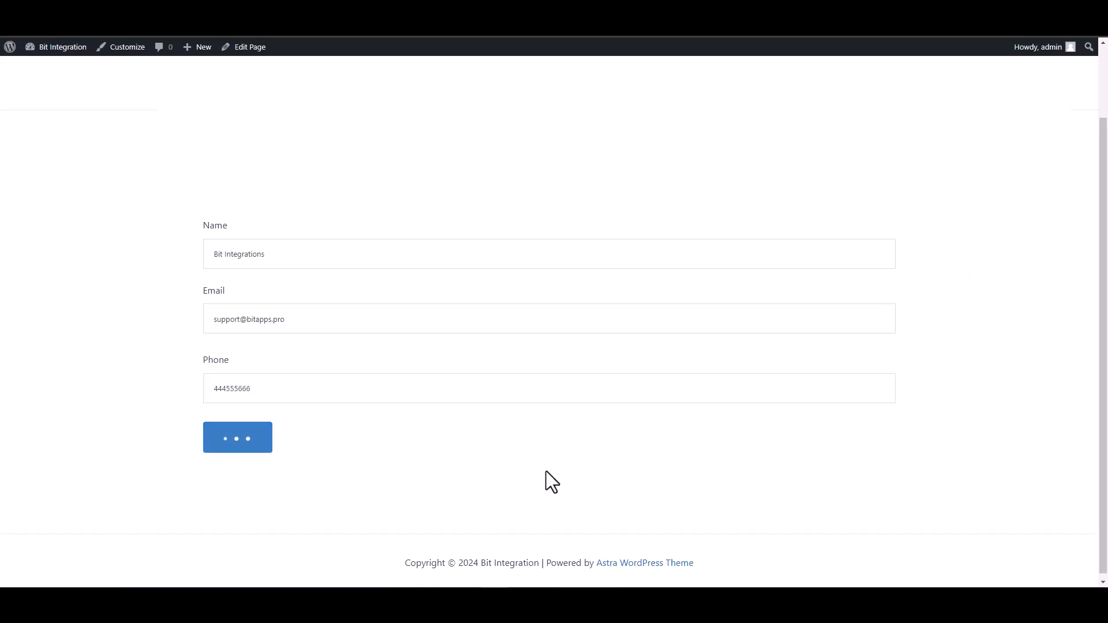
Confirm the form's success message, then preview the new test contact in HubSpot's Contacts list.
{"action": "left_click_drag", "start_coordinate": [333, 479], "coordinate": [186, 479]}
{"action": "left_click", "coordinate": [137, 486]}
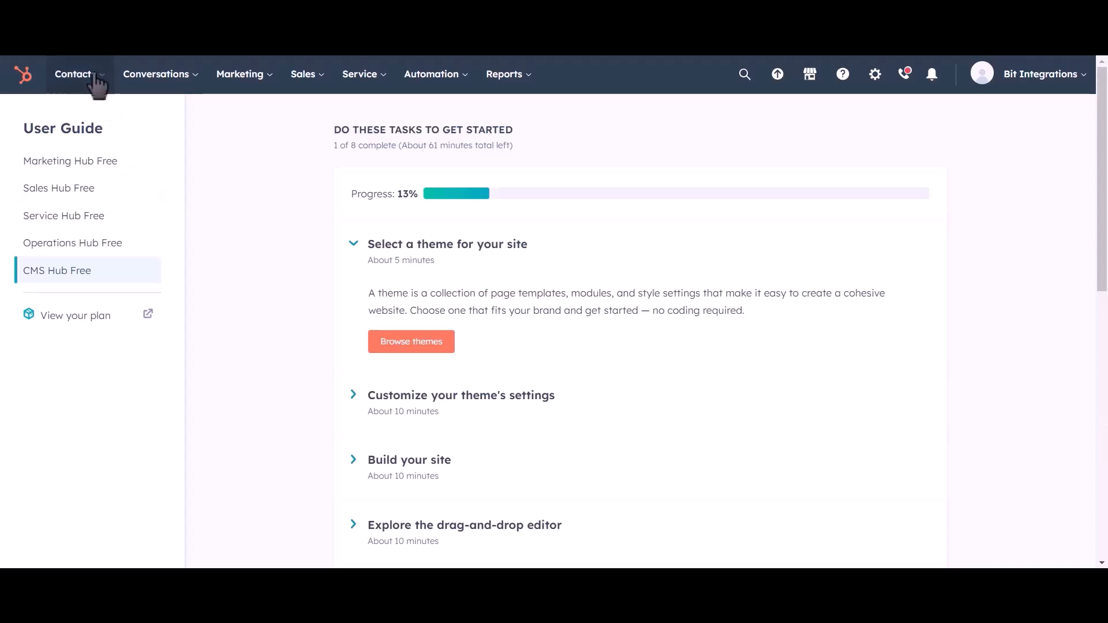
{"action": "mouse_move", "coordinate": [75, 81]}
{"action": "left_click", "coordinate": [89, 122]}
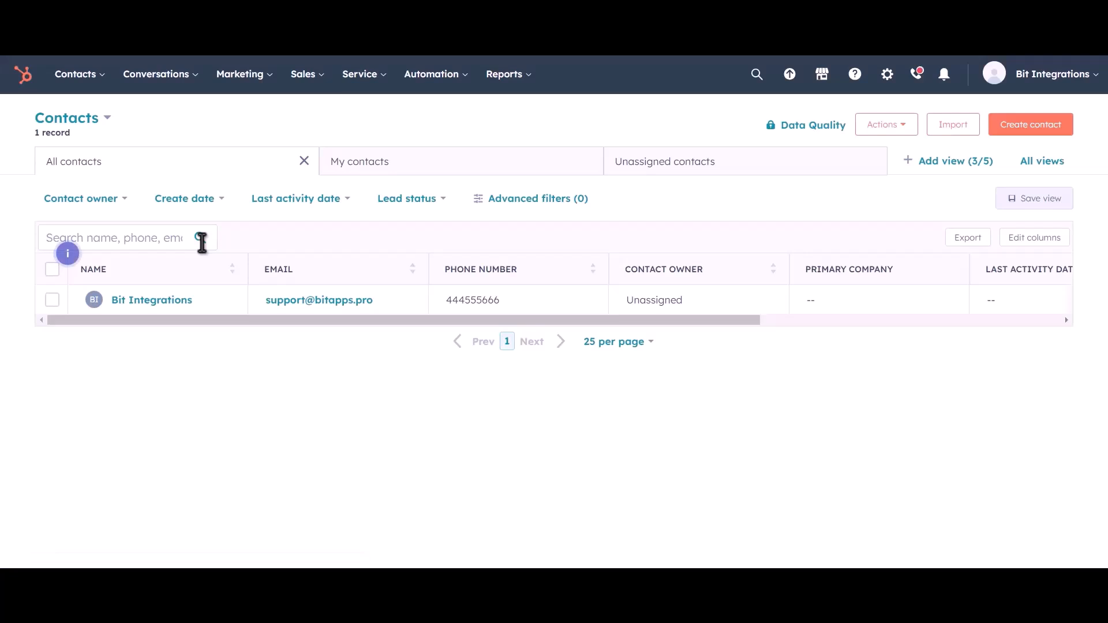
{"action": "left_click", "coordinate": [212, 305]}
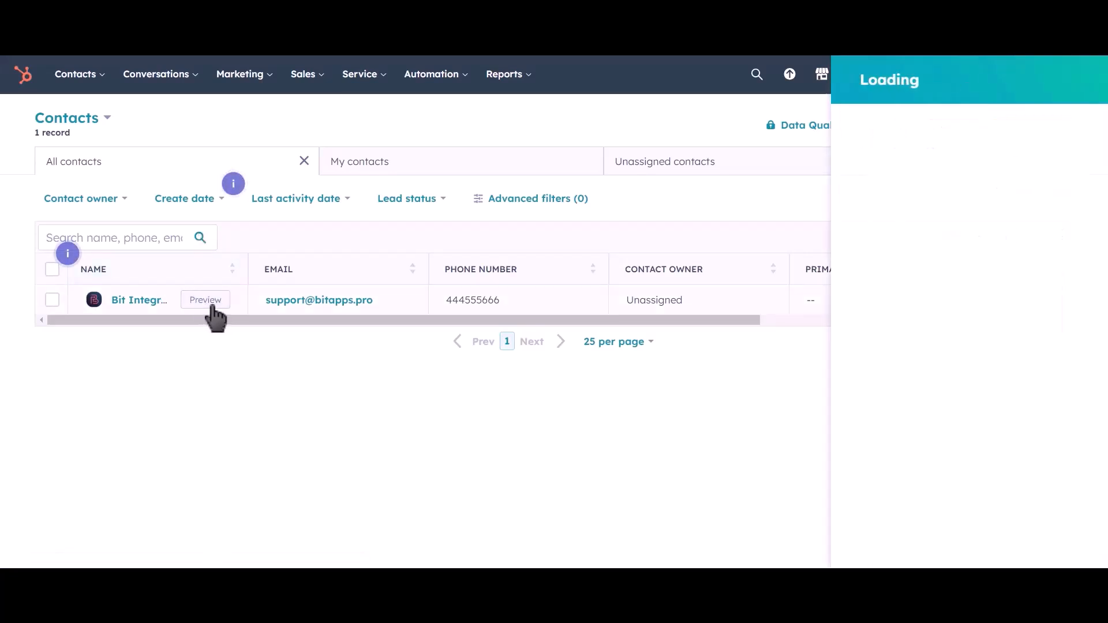